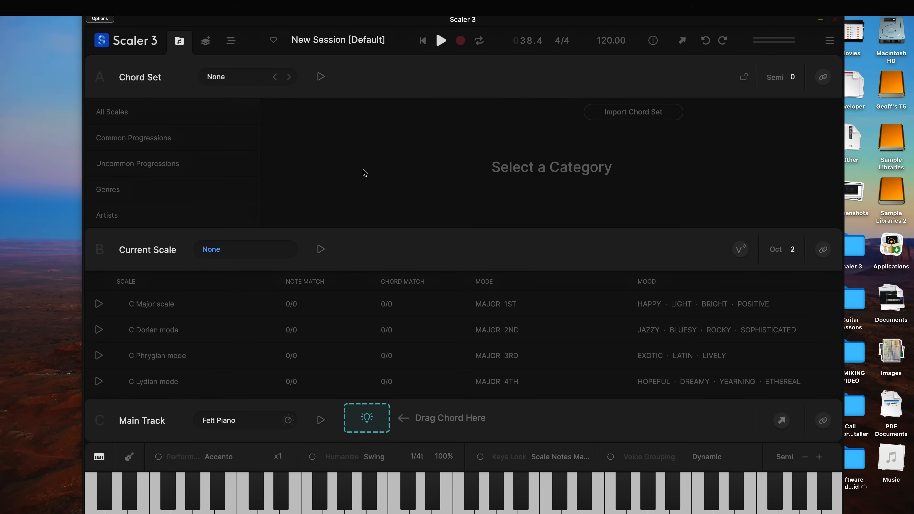
Step: View the pages for building chords and arranging, and return to the chord set and scale browser
{"action": "left_click", "coordinate": [207, 43]}
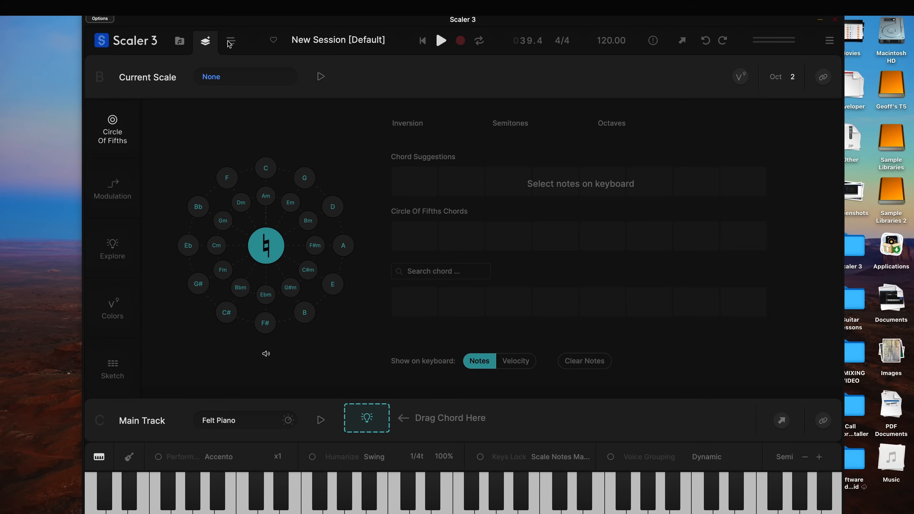
{"action": "left_click", "coordinate": [229, 42]}
{"action": "left_click", "coordinate": [206, 42]}
{"action": "left_click", "coordinate": [182, 43]}
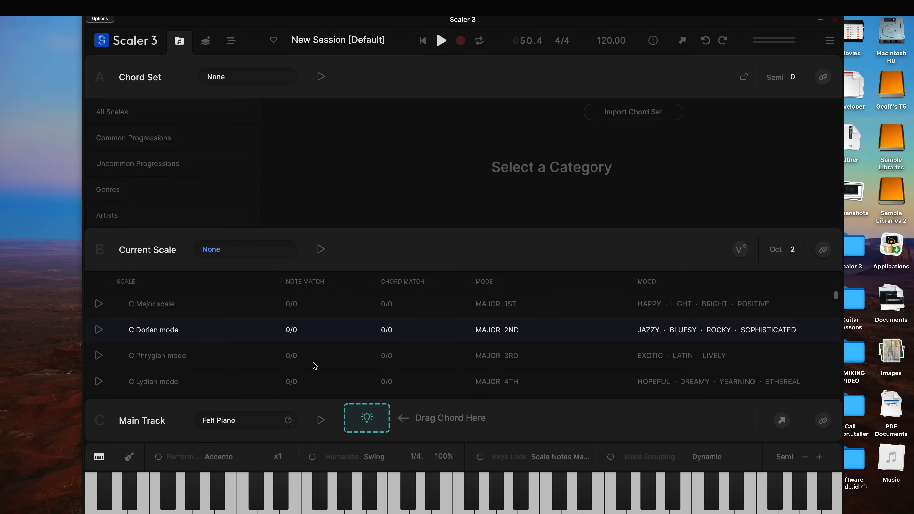
Step: Look through the Main Track's available sounds by Instruments and Manufacturer, and close the sound list without choosing one
{"action": "left_click", "coordinate": [236, 425]}
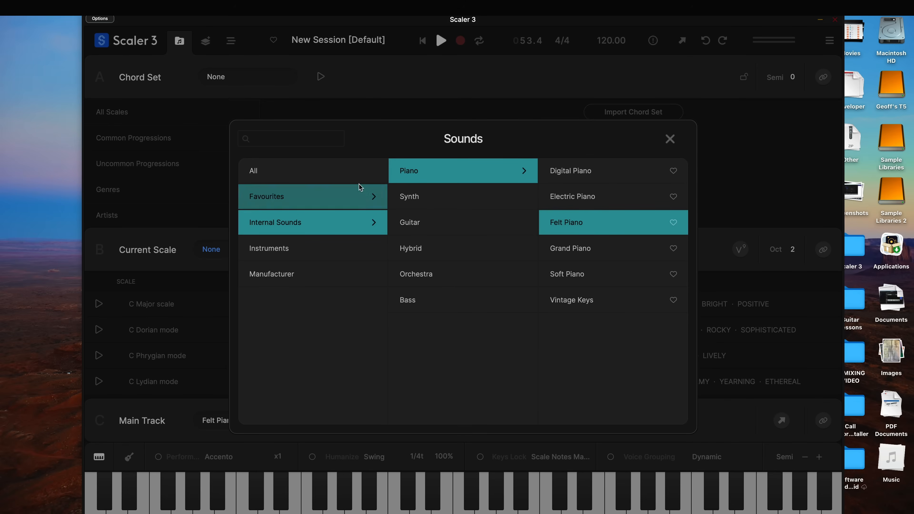
{"action": "left_click", "coordinate": [323, 254]}
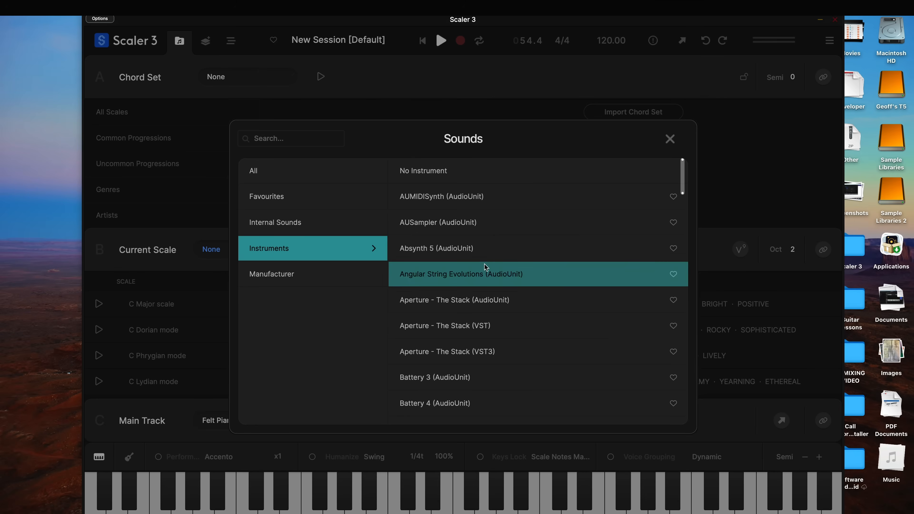
{"action": "left_click", "coordinate": [280, 284]}
{"action": "scroll", "coordinate": [429, 264], "scroll_direction": "down", "scroll_amount": 1}
{"action": "scroll", "coordinate": [429, 264], "scroll_direction": "down", "scroll_amount": 3}
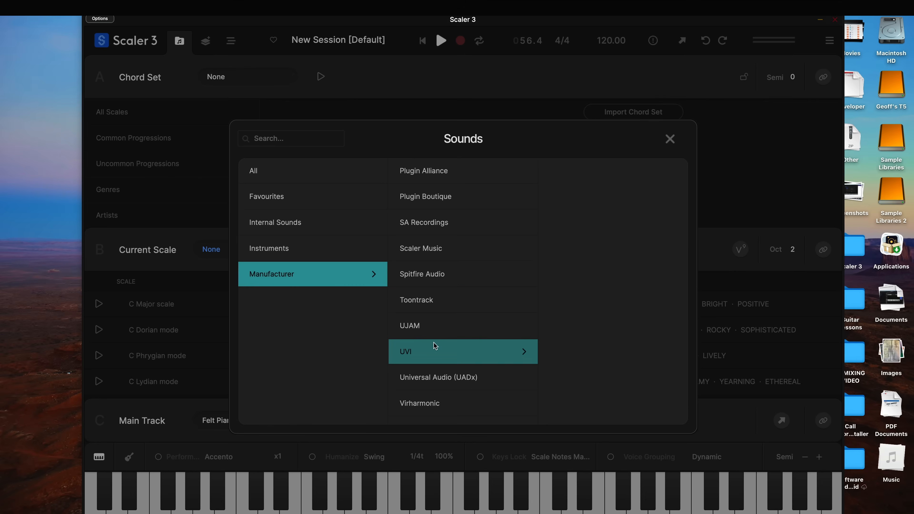
{"action": "scroll", "coordinate": [441, 360], "scroll_direction": "down", "scroll_amount": 3}
{"action": "scroll", "coordinate": [506, 310], "scroll_direction": "up", "scroll_amount": 8}
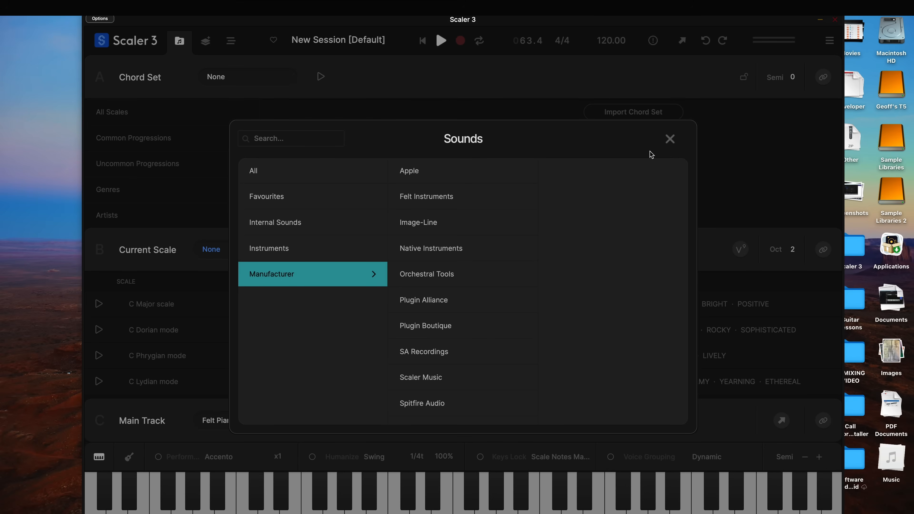
{"action": "left_click", "coordinate": [669, 139]}
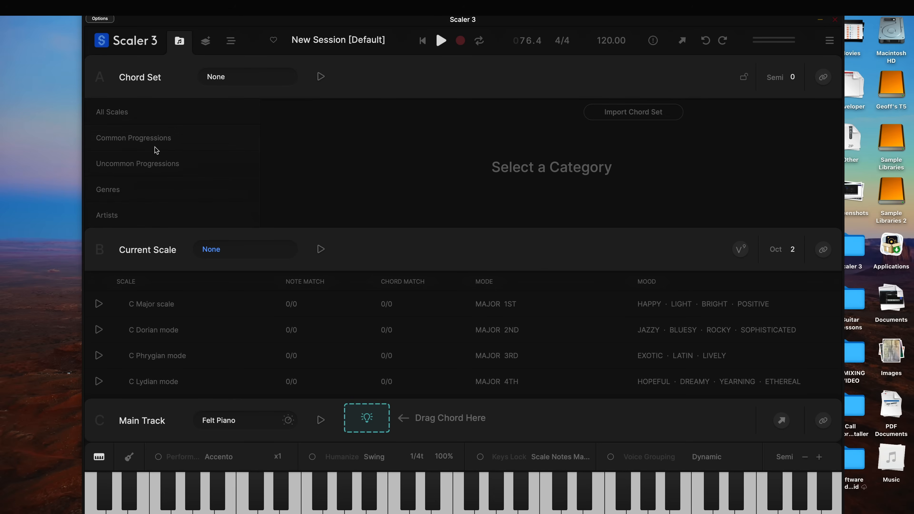
Step: Look through the chord set categories and open the Chill group under Moods
{"action": "scroll", "coordinate": [165, 163], "scroll_direction": "down", "scroll_amount": 3}
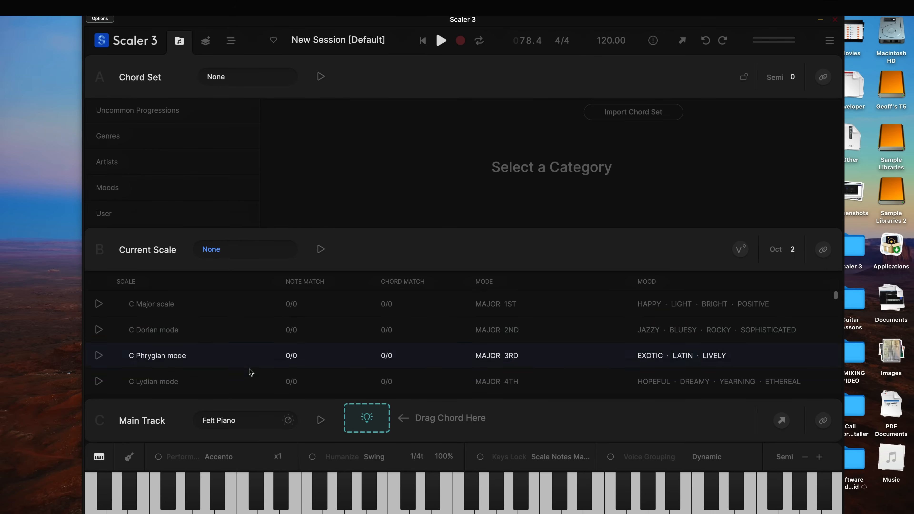
{"action": "scroll", "coordinate": [181, 198], "scroll_direction": "up", "scroll_amount": 3}
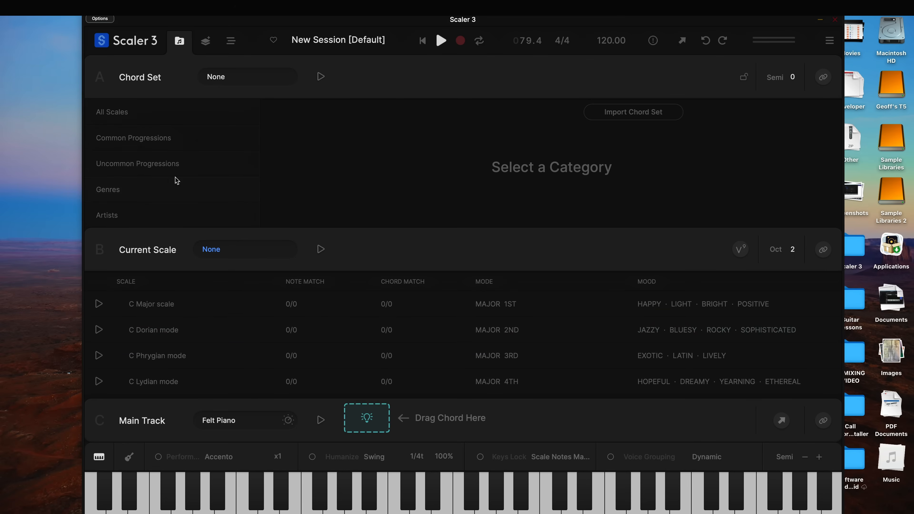
{"action": "scroll", "coordinate": [143, 157], "scroll_direction": "down", "scroll_amount": 3}
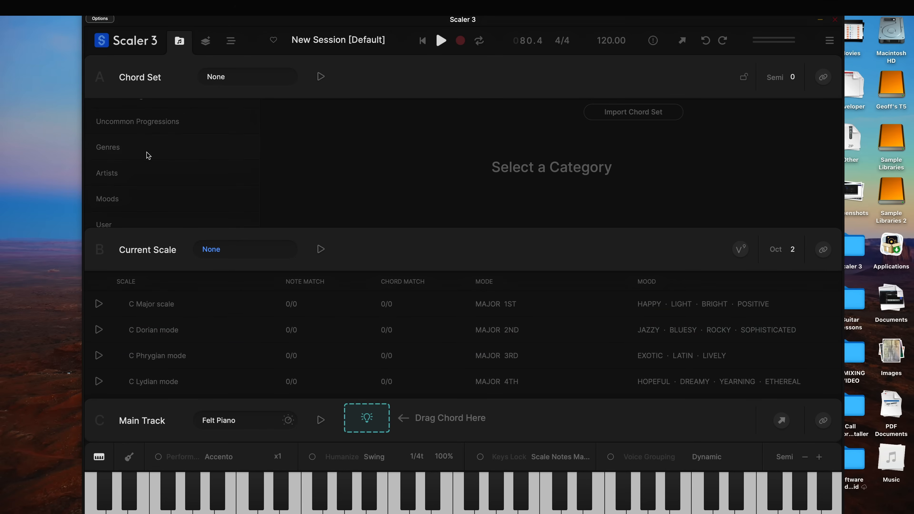
{"action": "left_click", "coordinate": [151, 210]}
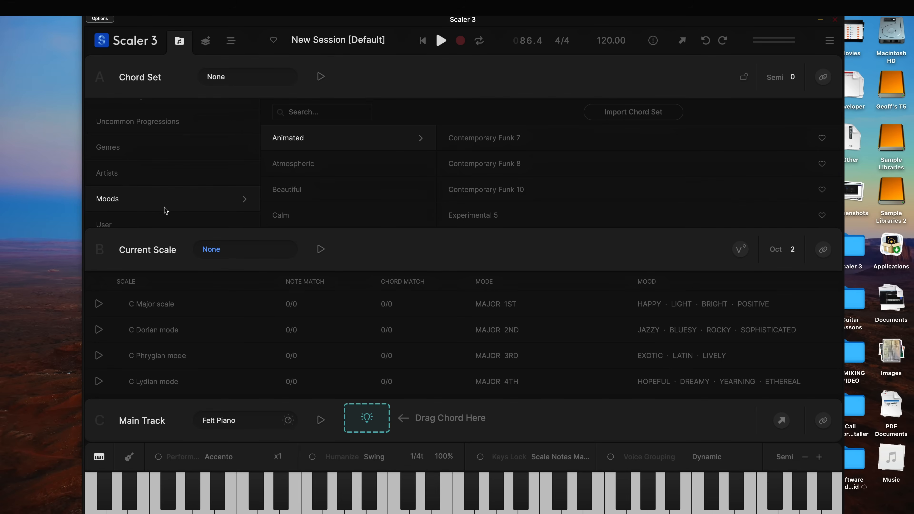
{"action": "scroll", "coordinate": [323, 167], "scroll_direction": "down", "scroll_amount": 4}
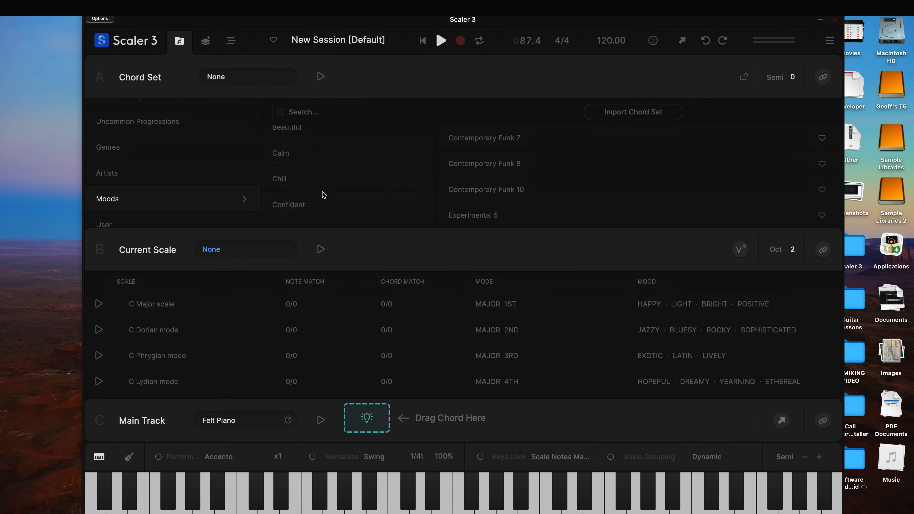
{"action": "scroll", "coordinate": [323, 204], "scroll_direction": "up", "scroll_amount": 2}
{"action": "left_click", "coordinate": [306, 177]}
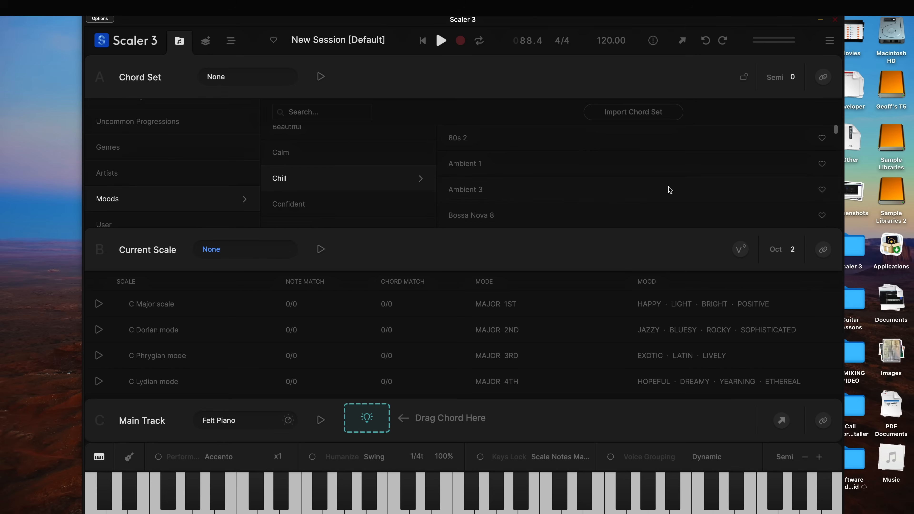
Step: Load the Touching chord set from the Chill mood and play it back
{"action": "scroll", "coordinate": [651, 149], "scroll_direction": "down", "scroll_amount": 5}
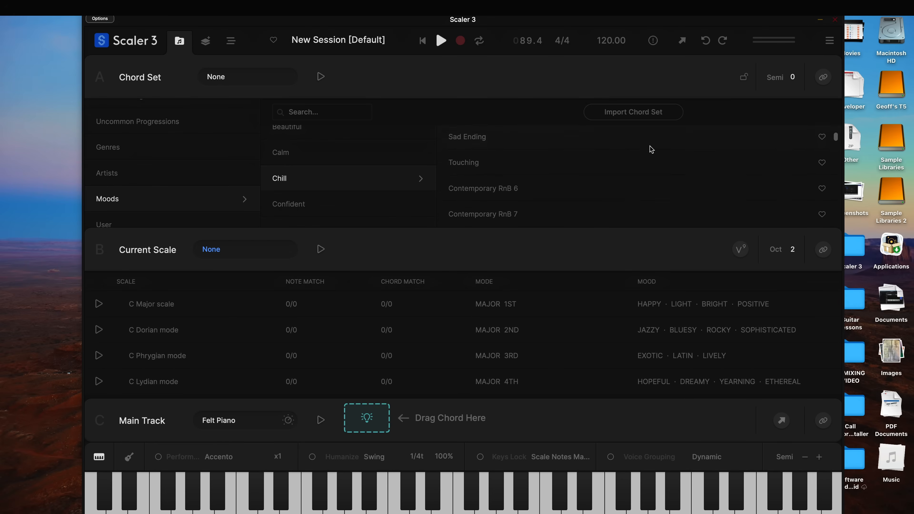
{"action": "scroll", "coordinate": [643, 194], "scroll_direction": "down", "scroll_amount": 1}
{"action": "scroll", "coordinate": [641, 201], "scroll_direction": "up", "scroll_amount": 2}
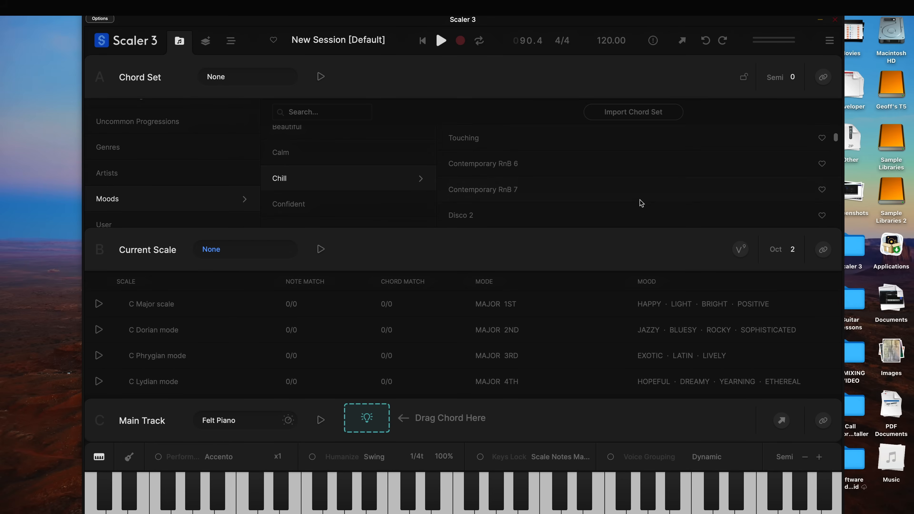
{"action": "scroll", "coordinate": [640, 200], "scroll_direction": "up", "scroll_amount": 1}
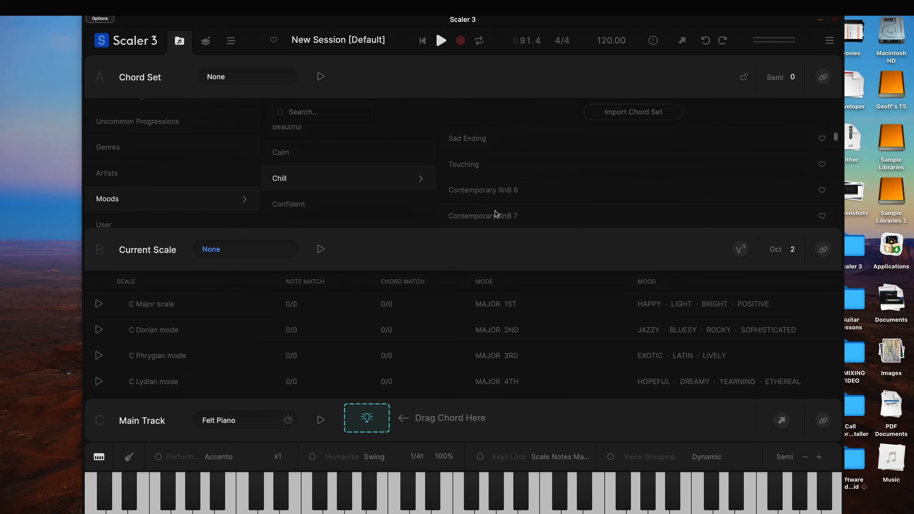
{"action": "left_click", "coordinate": [478, 166]}
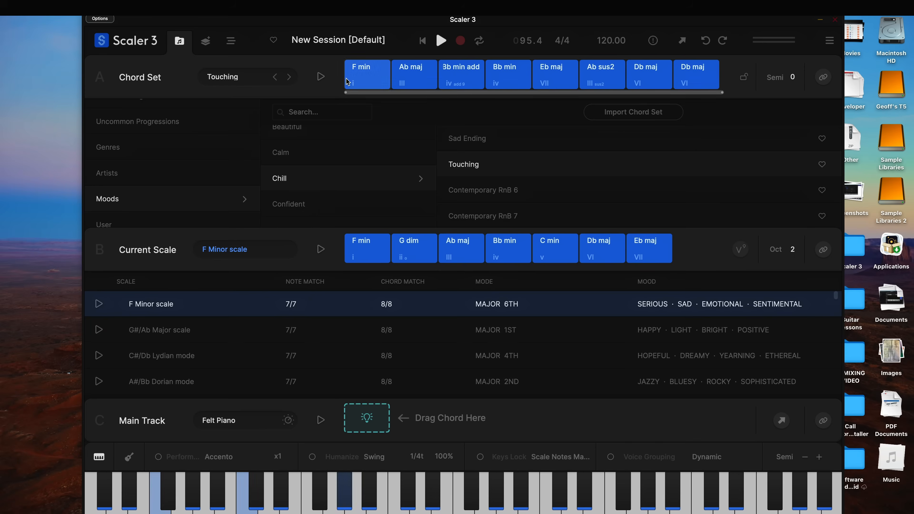
{"action": "left_click", "coordinate": [321, 78]}
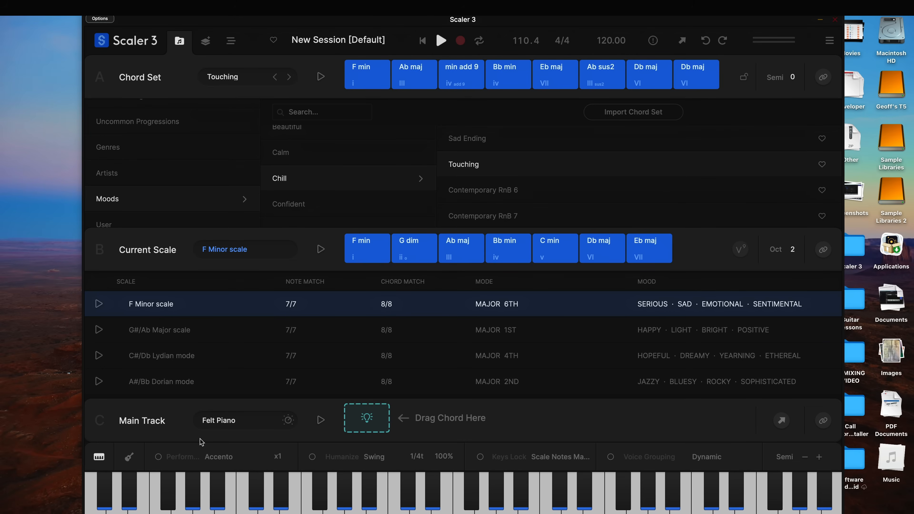
Step: Change the Main Track's sound to Digital Piano and play the chord set with it
{"action": "left_click", "coordinate": [212, 428]}
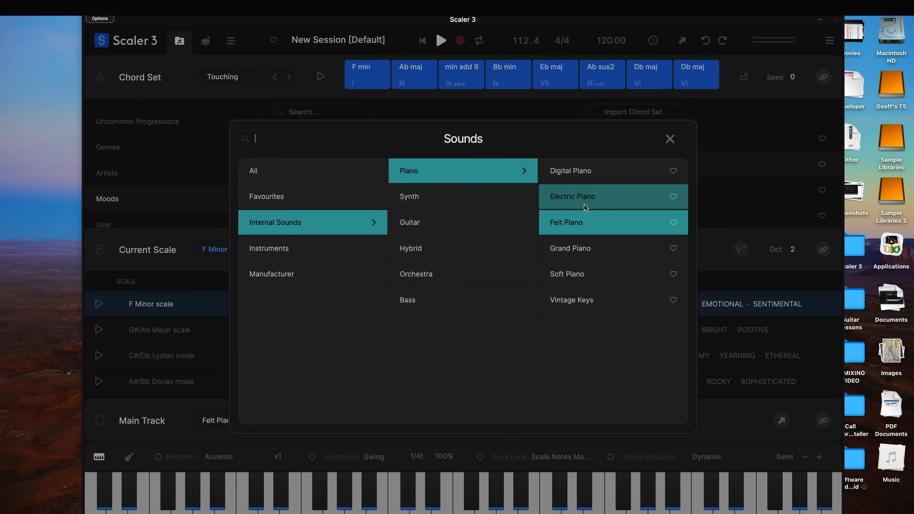
{"action": "left_click", "coordinate": [582, 175]}
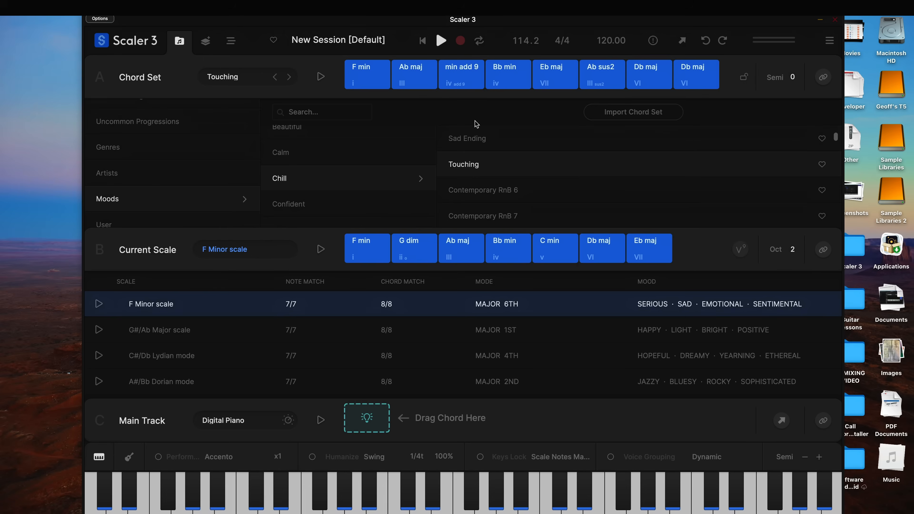
{"action": "left_click", "coordinate": [321, 76]}
Step: In the Main Track's sound settings, set the amp attack to about 36.1 and raise the reverb and delay while the chord set plays
{"action": "left_click", "coordinate": [288, 420]}
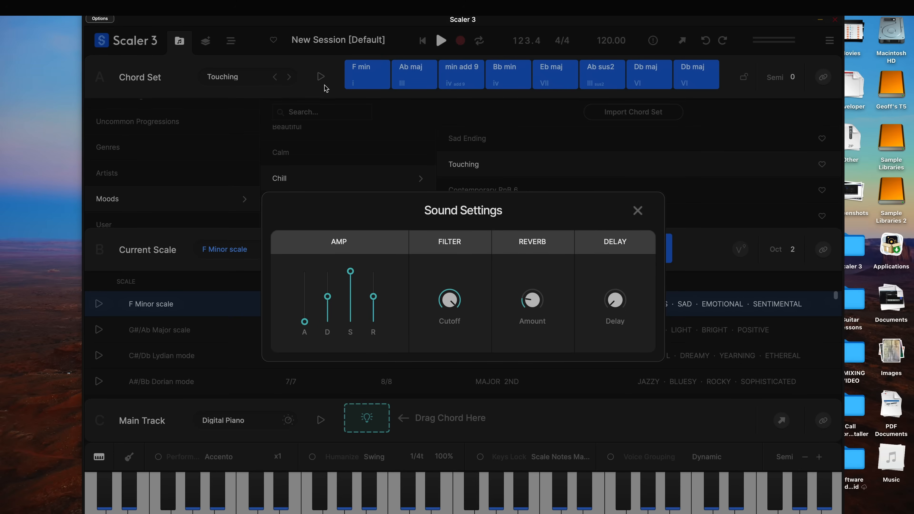
{"action": "left_click", "coordinate": [320, 77]}
{"action": "mouse_move", "coordinate": [305, 323]}
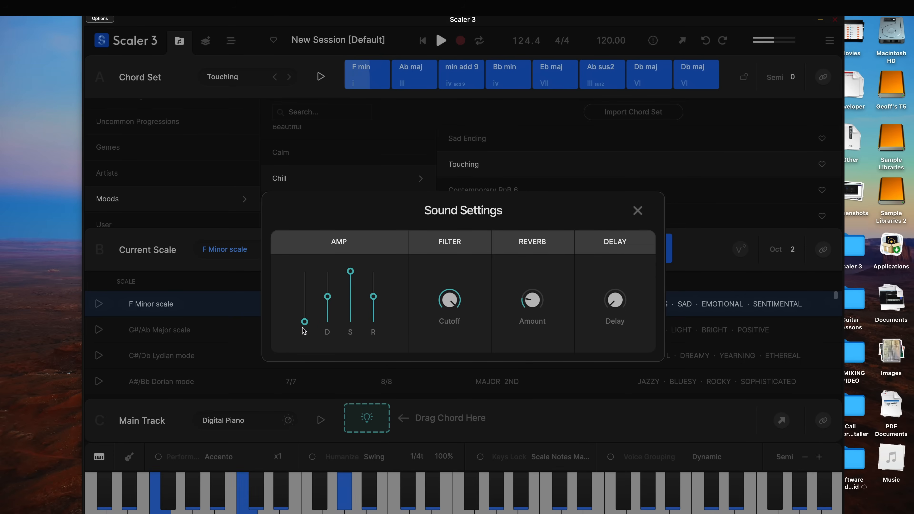
{"action": "left_click_drag", "start_coordinate": [304, 324], "coordinate": [304, 306]}
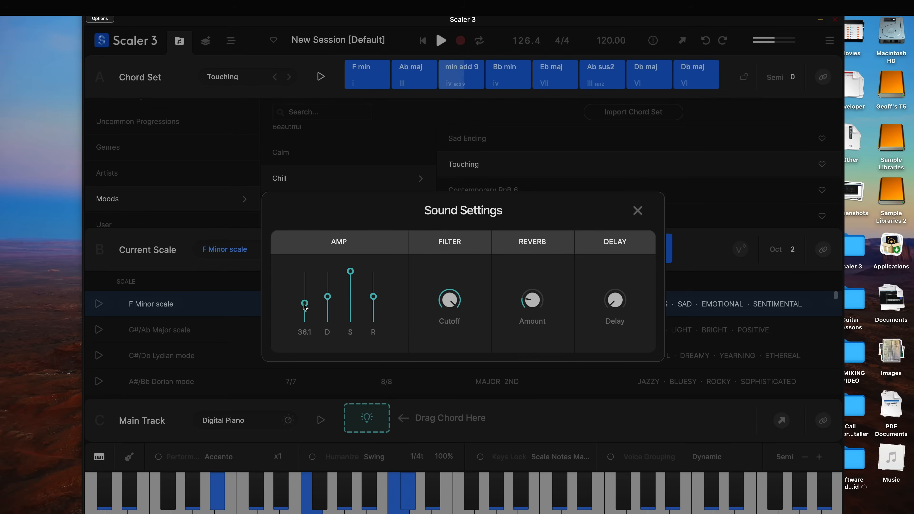
{"action": "mouse_move", "coordinate": [533, 310]}
{"action": "left_click_drag", "start_coordinate": [533, 310], "coordinate": [533, 293]}
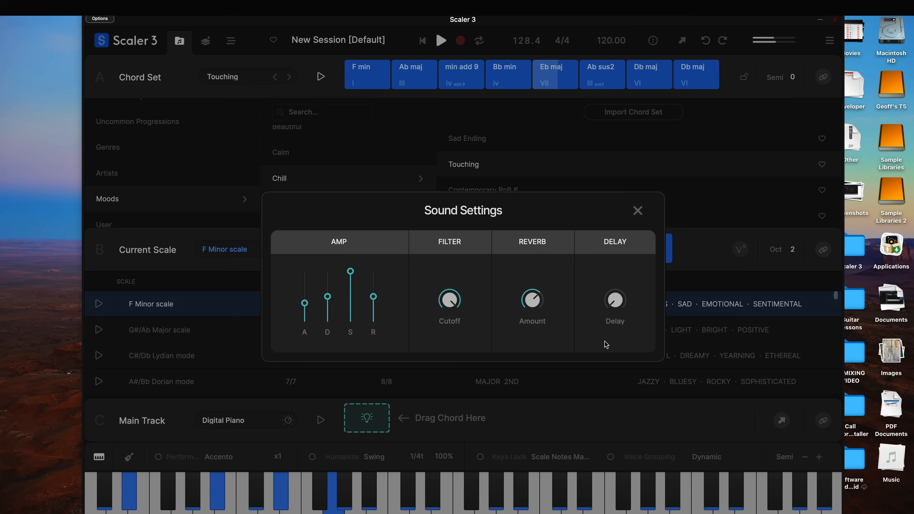
{"action": "mouse_move", "coordinate": [614, 307]}
{"action": "left_click_drag", "start_coordinate": [613, 292], "coordinate": [615, 236]}
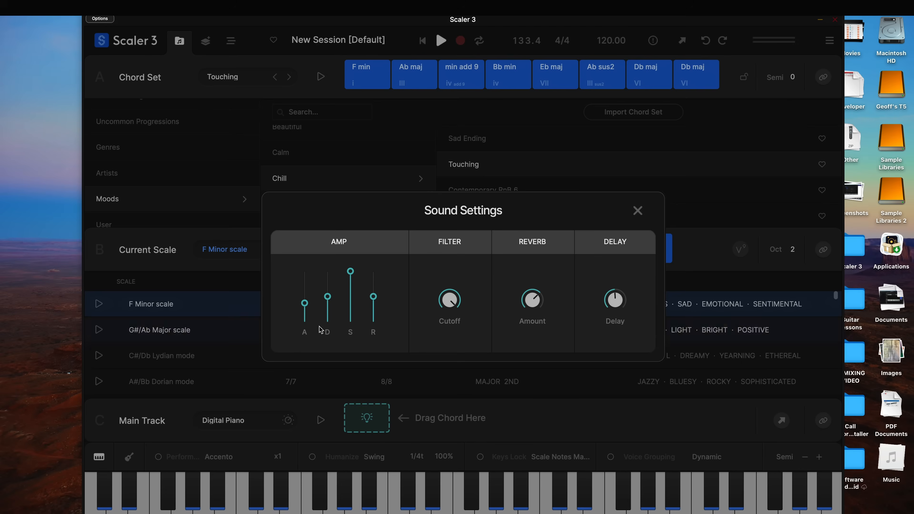
Step: Reset the sound's delay to its default and close the sound settings
{"action": "mouse_move", "coordinate": [361, 353]}
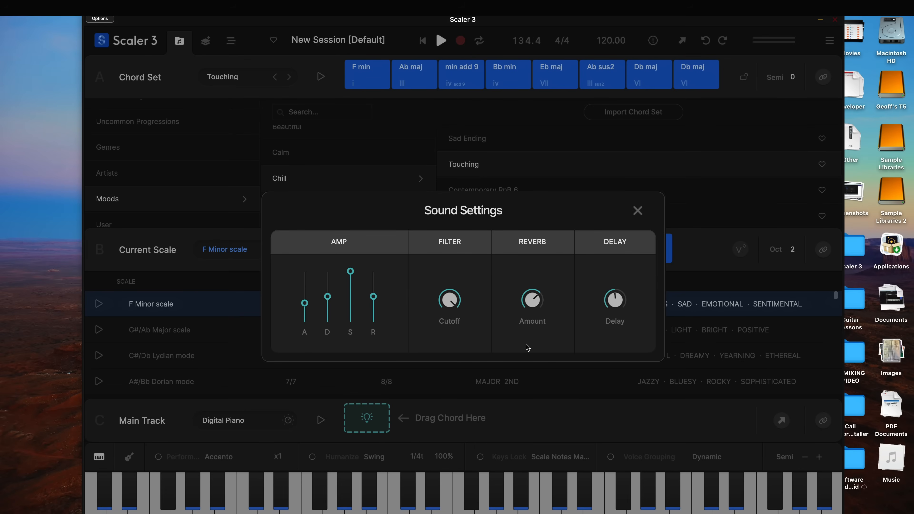
{"action": "mouse_move", "coordinate": [300, 305]}
{"action": "double_click", "coordinate": [612, 303]}
{"action": "left_click", "coordinate": [637, 217]}
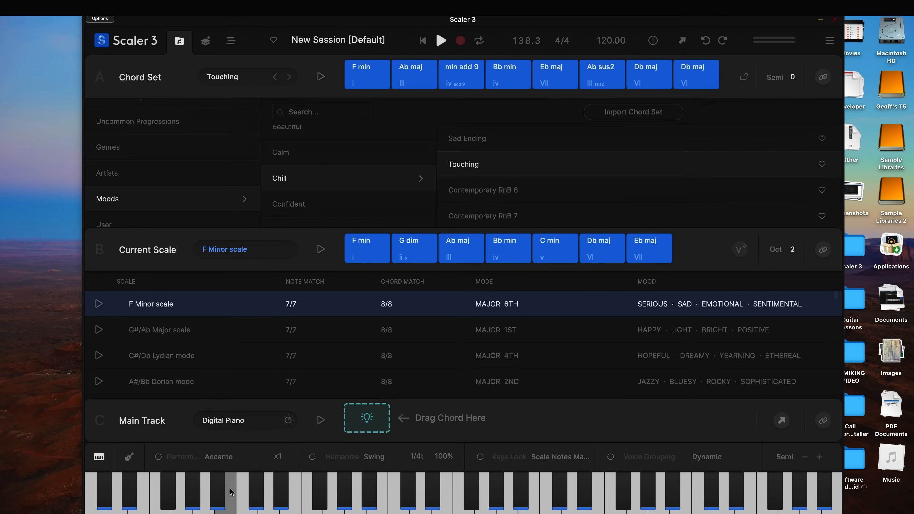
Step: Set the Main Track's sound to Felt Piano, and load and briefly play the Contemporary RnB 7 chord set
{"action": "left_click", "coordinate": [228, 421]}
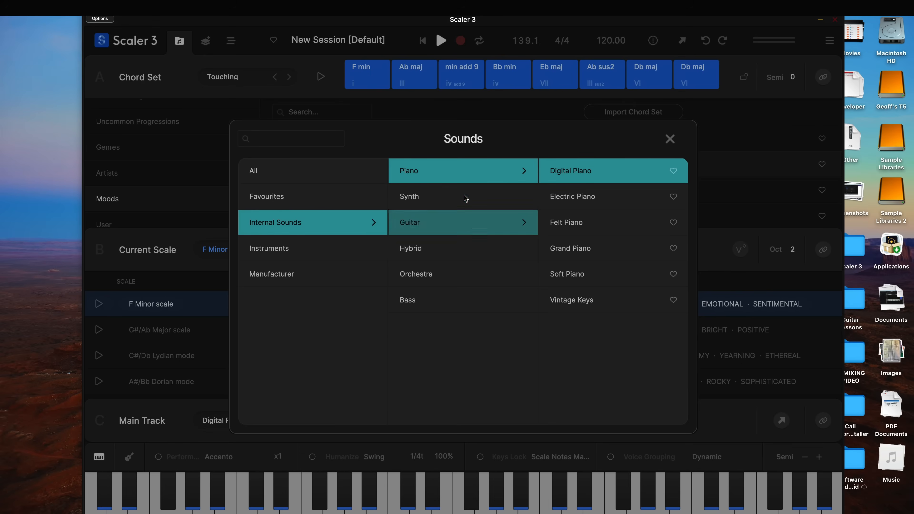
{"action": "left_click", "coordinate": [575, 226]}
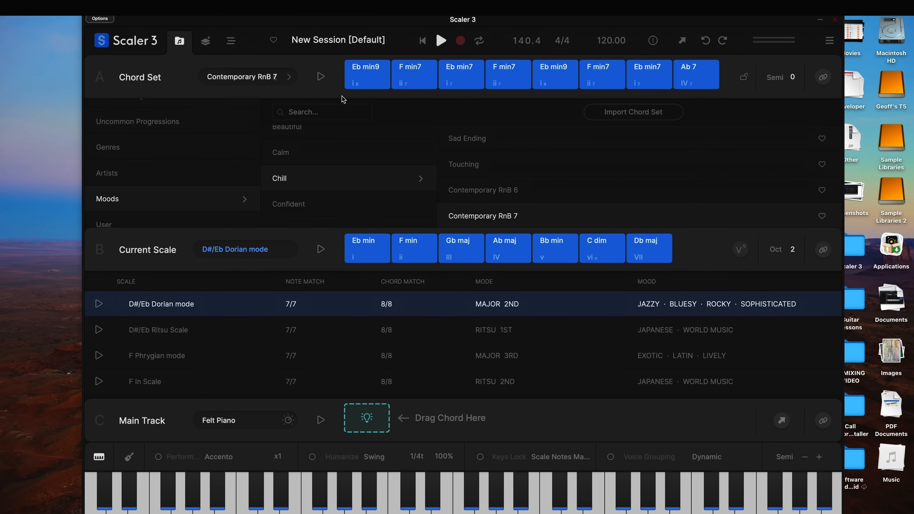
{"action": "left_click", "coordinate": [321, 76]}
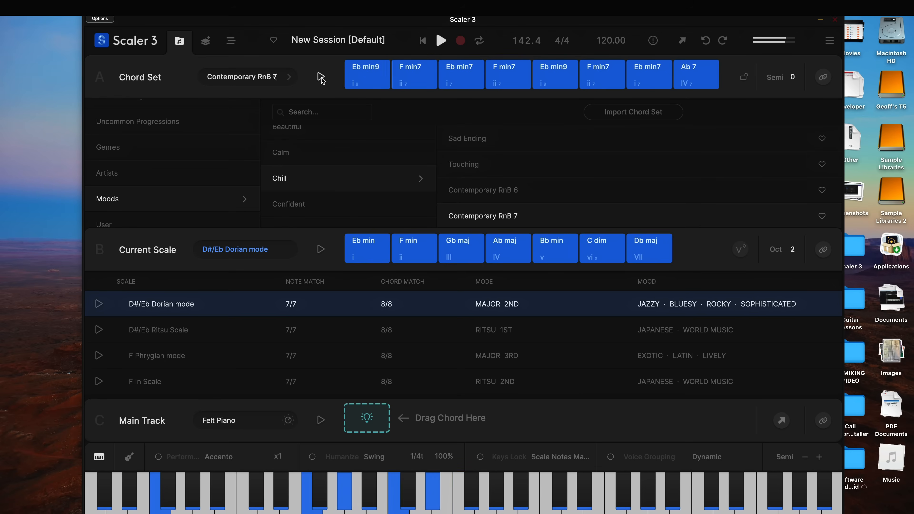
{"action": "left_click", "coordinate": [321, 77]}
Step: Switch back to the Touching chord set in the Chill list and play its chords
{"action": "scroll", "coordinate": [527, 169], "scroll_direction": "up", "scroll_amount": 3}
{"action": "scroll", "coordinate": [526, 169], "scroll_direction": "down", "scroll_amount": 2}
{"action": "scroll", "coordinate": [529, 191], "scroll_direction": "down", "scroll_amount": 1}
{"action": "scroll", "coordinate": [534, 199], "scroll_direction": "up", "scroll_amount": 1}
{"action": "left_click", "coordinate": [513, 179]}
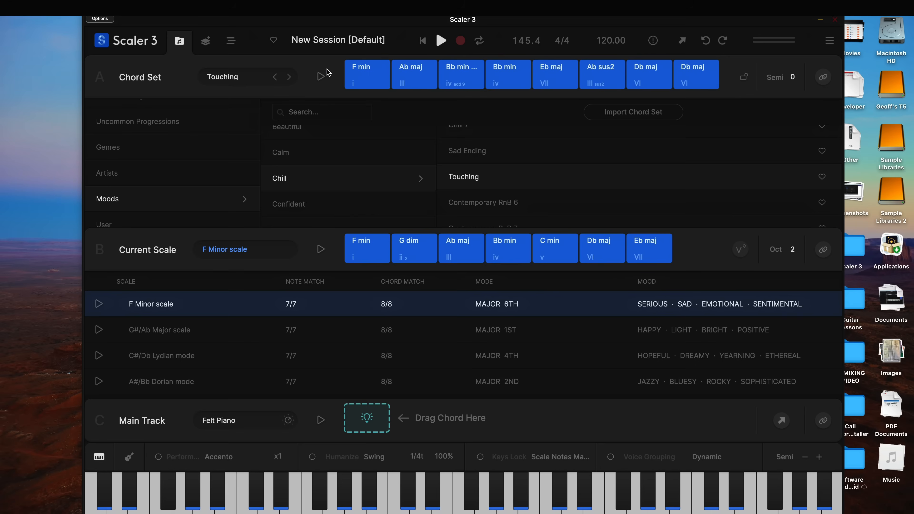
{"action": "left_click", "coordinate": [322, 77]}
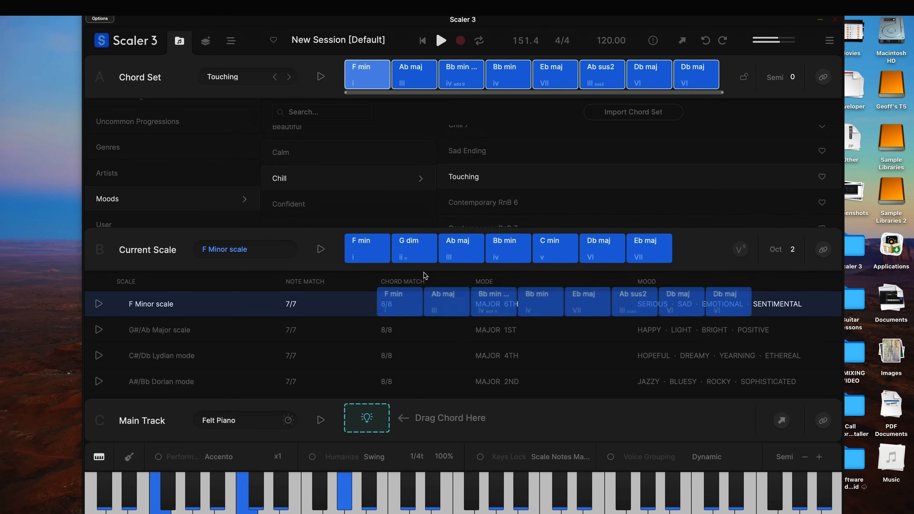
Step: Add all the chords of the Touching set to the Main Track and play the track
{"action": "right_click", "coordinate": [365, 78]}
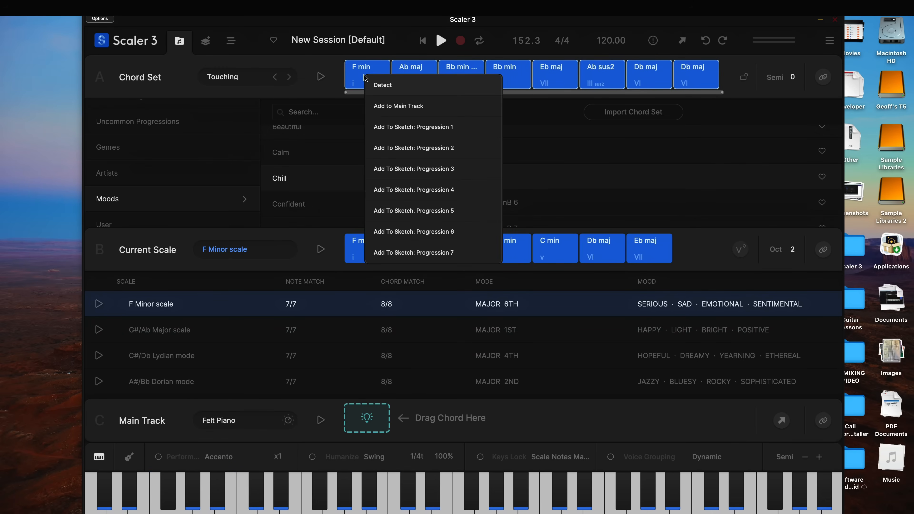
{"action": "left_click", "coordinate": [386, 106]}
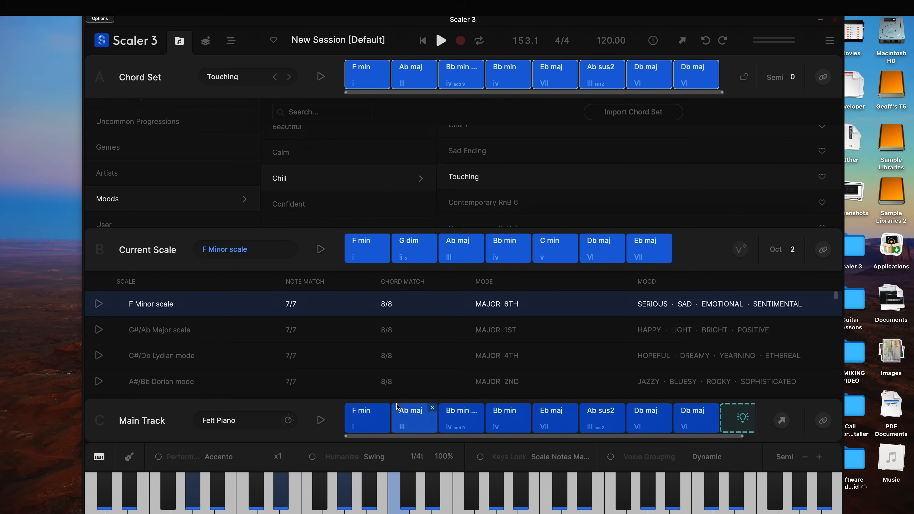
{"action": "left_click", "coordinate": [320, 421]}
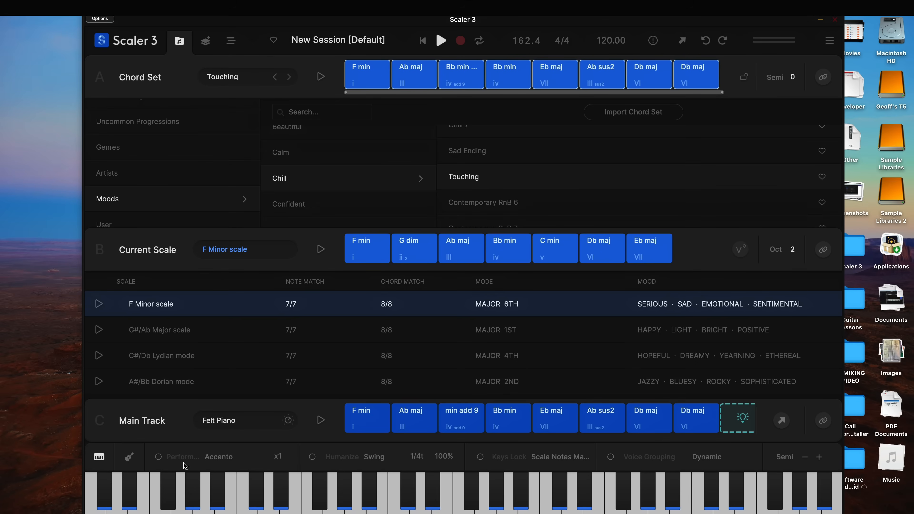
Step: Open the Motions browser and look through its Articulations, Favourites, Genres and Moods categories
{"action": "left_click", "coordinate": [218, 458]}
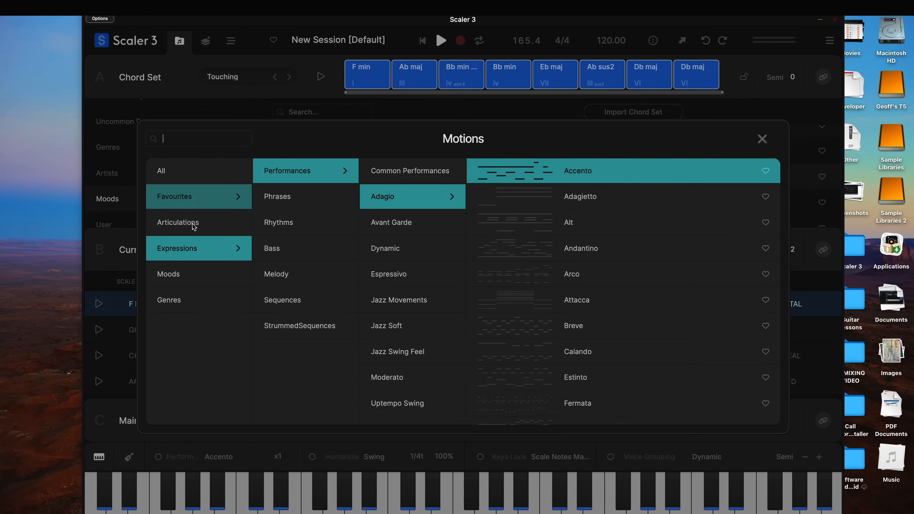
{"action": "left_click", "coordinate": [194, 230]}
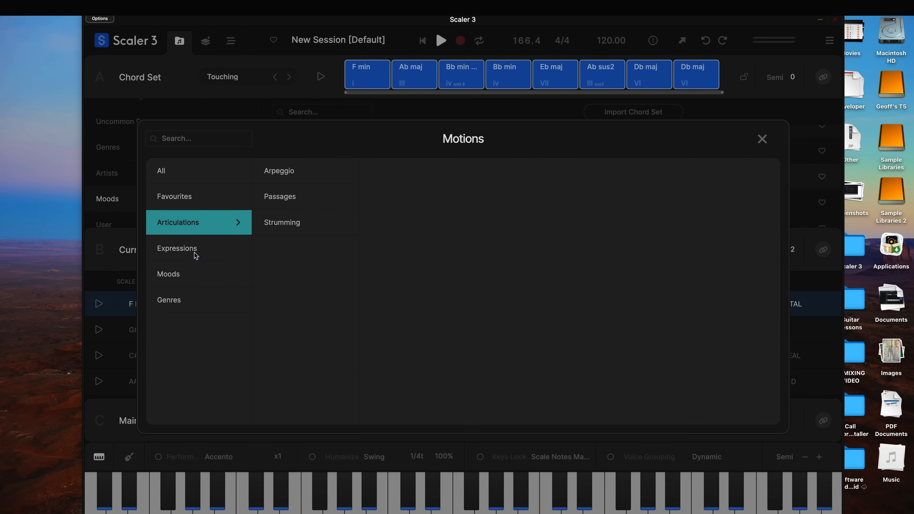
{"action": "left_click", "coordinate": [190, 280]}
{"action": "left_click", "coordinate": [192, 205]}
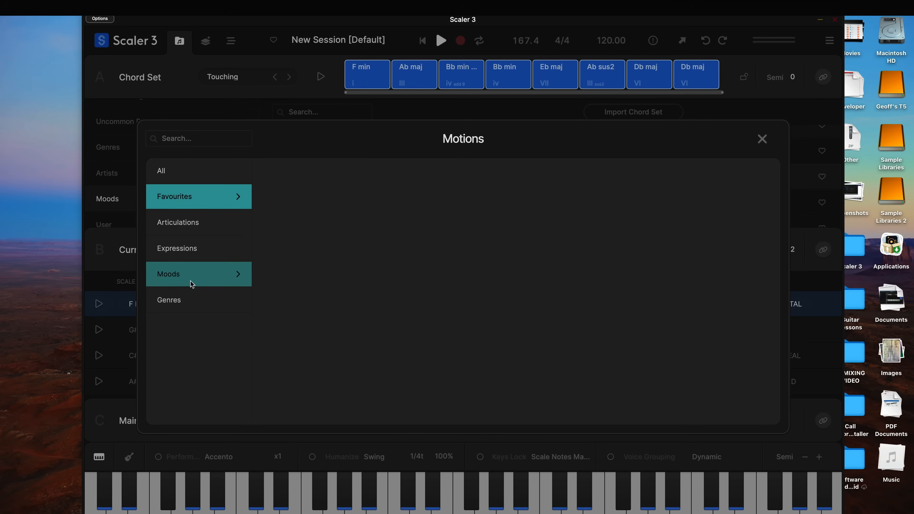
{"action": "left_click", "coordinate": [192, 302]}
{"action": "left_click", "coordinate": [166, 285]}
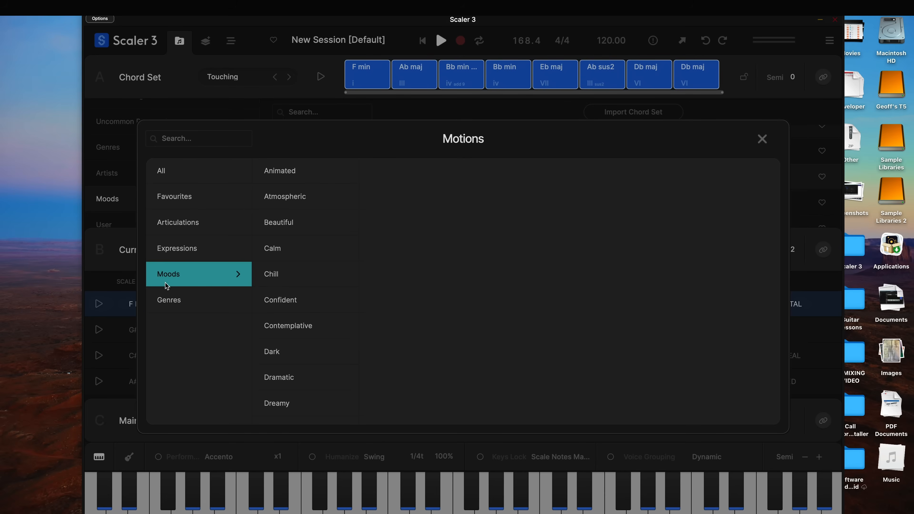
Step: Audition Basic 9, Chordal 2 and Chordal 4 among the Chill mood's common phrases, and load Chordal 4 as the motion
{"action": "left_click", "coordinate": [288, 270]}
{"action": "left_click", "coordinate": [410, 240]}
{"action": "left_click", "coordinate": [411, 241]}
{"action": "left_click", "coordinate": [501, 176]}
{"action": "left_click", "coordinate": [628, 174]}
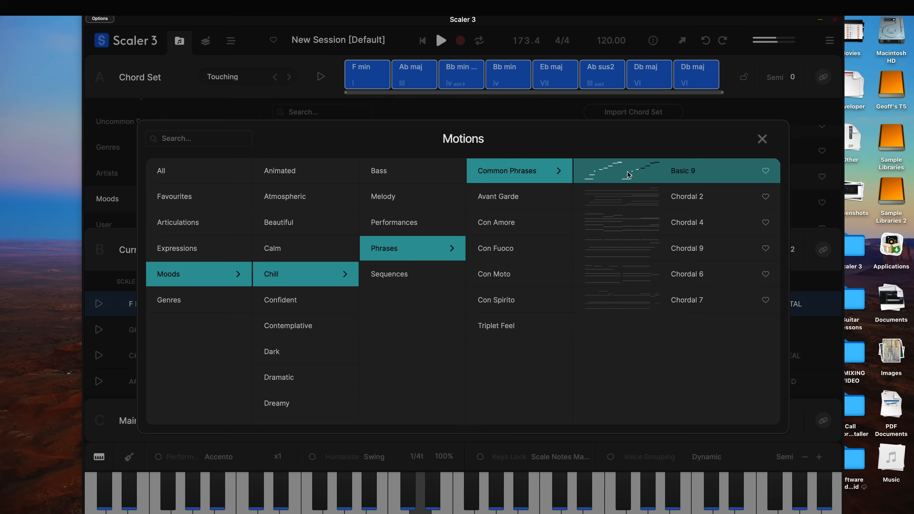
{"action": "left_click", "coordinate": [622, 208]}
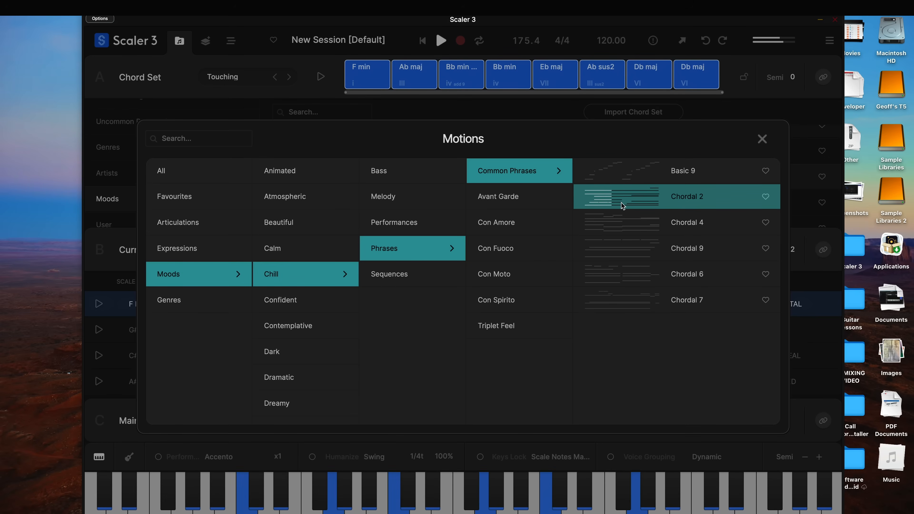
{"action": "left_click", "coordinate": [621, 232]}
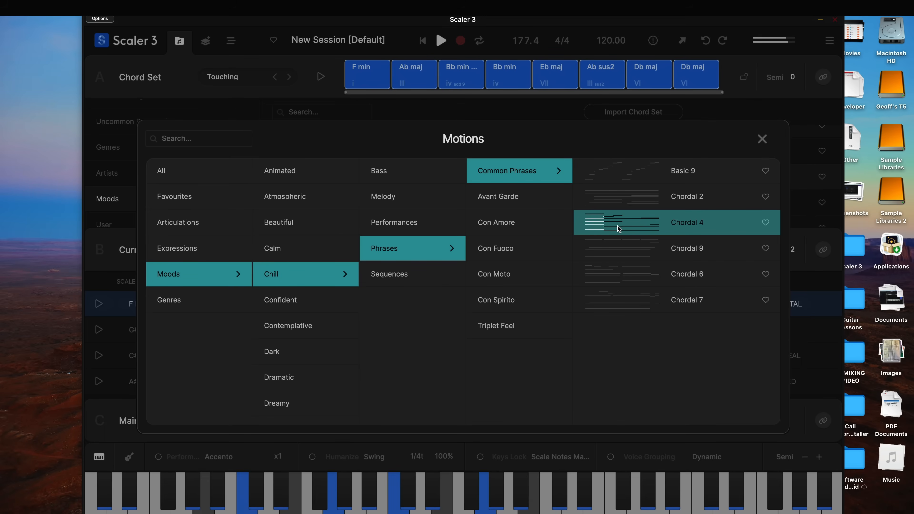
{"action": "double_click", "coordinate": [641, 230]}
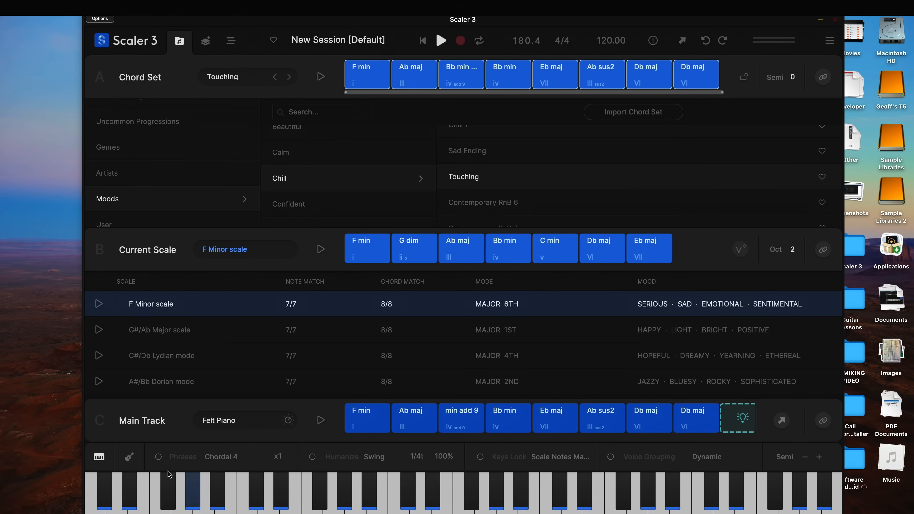
Step: Play the Main Track with the Chordal 4 phrase enabled, and replay it with the phrase disabled
{"action": "left_click", "coordinate": [159, 457]}
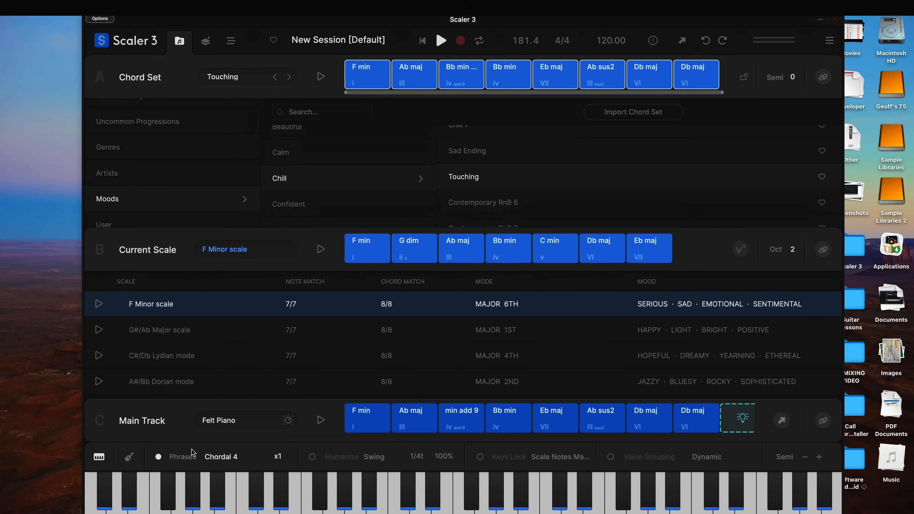
{"action": "left_click", "coordinate": [319, 422]}
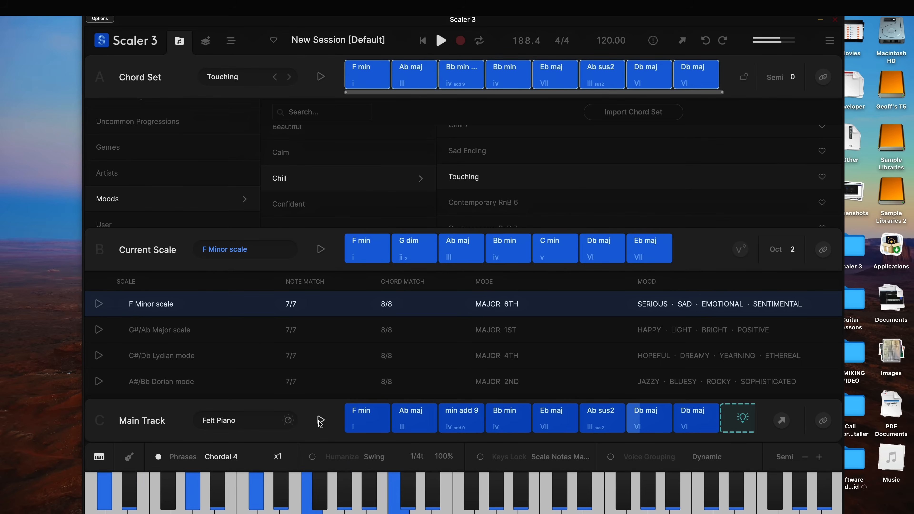
{"action": "left_click", "coordinate": [160, 458]}
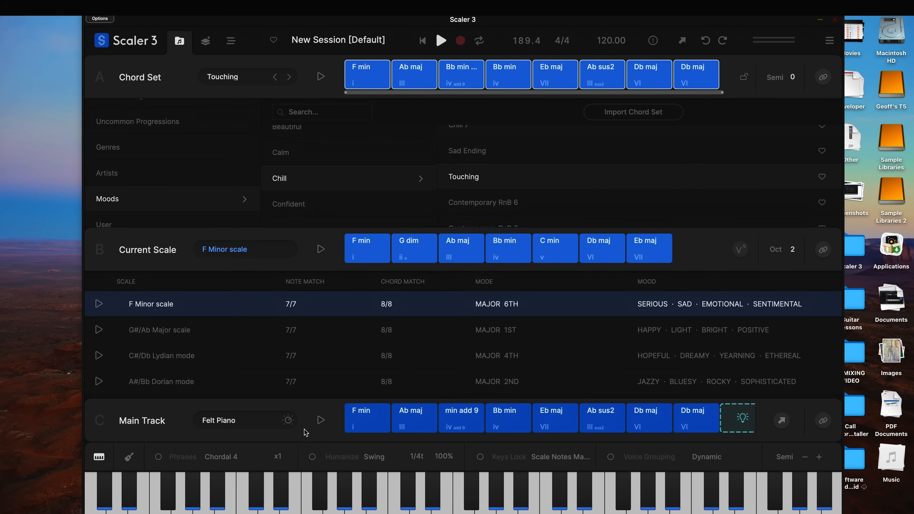
{"action": "left_click", "coordinate": [321, 420]}
Step: Load the Basic 17 motion from the Chill mood's common sequences, enable it and play the Main Track
{"action": "left_click", "coordinate": [229, 459]}
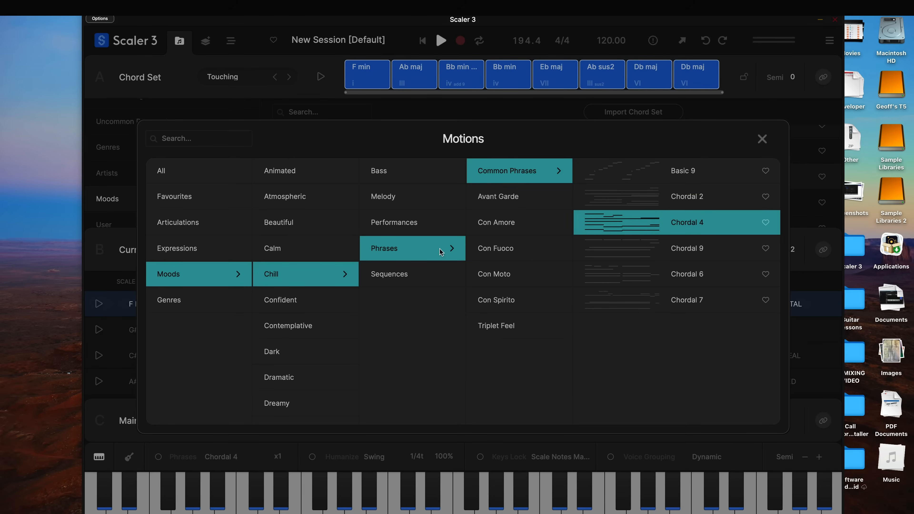
{"action": "left_click", "coordinate": [401, 274]}
{"action": "left_click", "coordinate": [512, 176]}
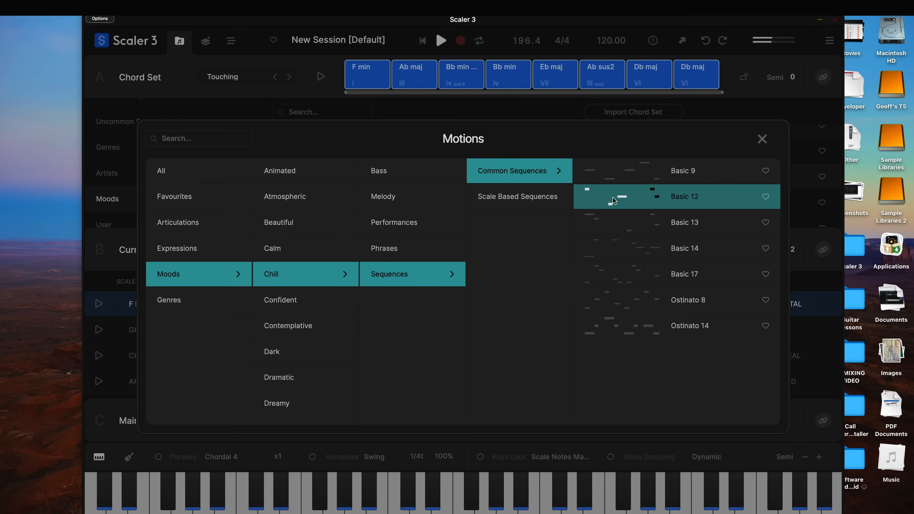
{"action": "left_click", "coordinate": [620, 270]}
{"action": "left_click", "coordinate": [160, 460]}
{"action": "left_click", "coordinate": [320, 420]}
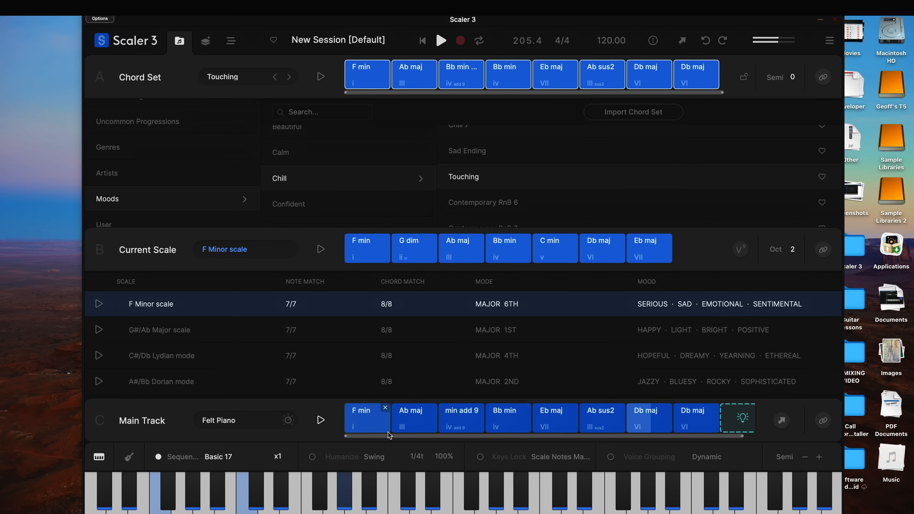
{"action": "left_click", "coordinate": [282, 425]}
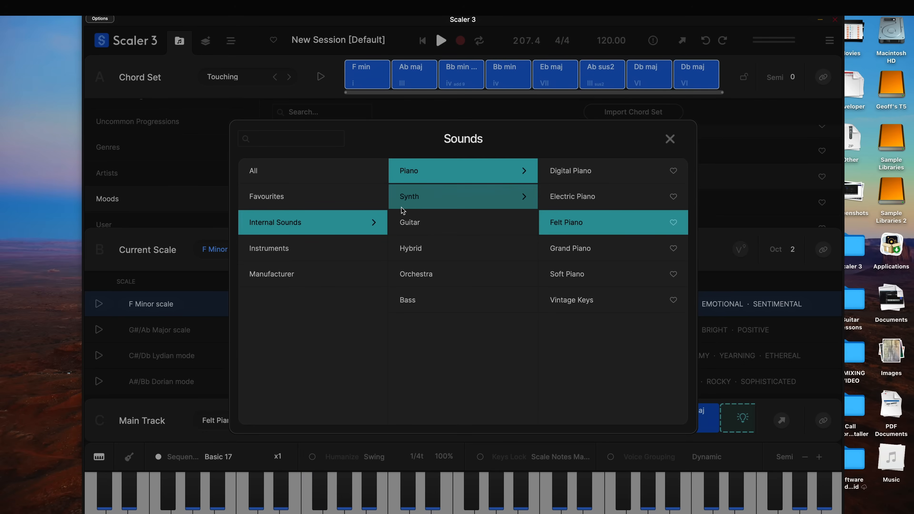
{"action": "left_click", "coordinate": [669, 140]}
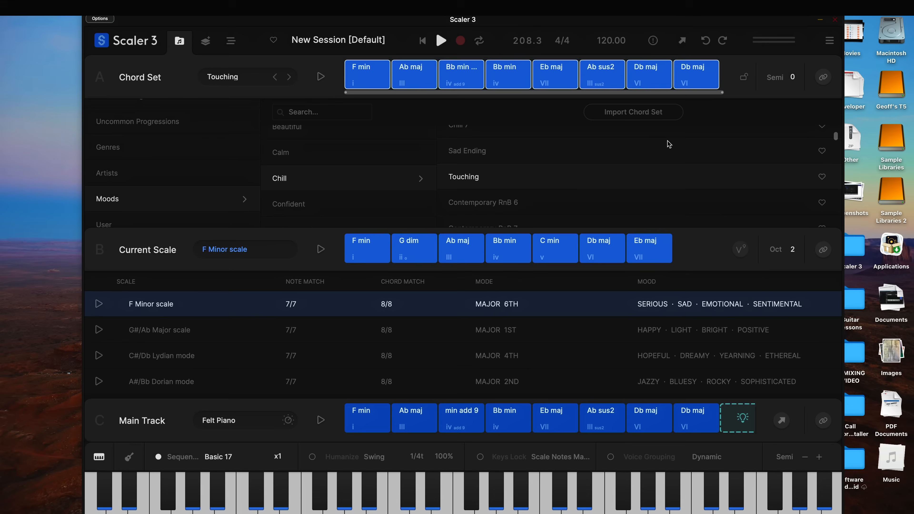
Step: Browse the Calm mood's performances, phrases and sequences in the Motions browser, and close it without loading a motion
{"action": "left_click", "coordinate": [215, 461]}
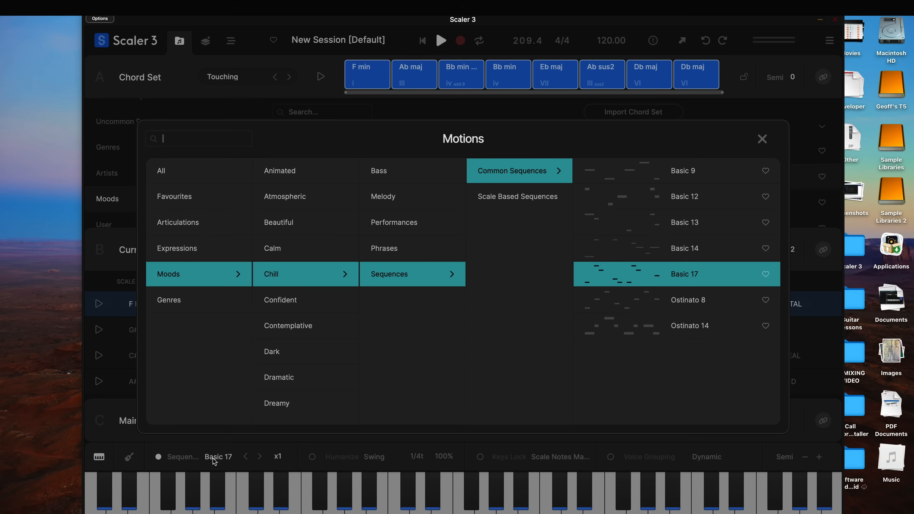
{"action": "left_click", "coordinate": [304, 248]}
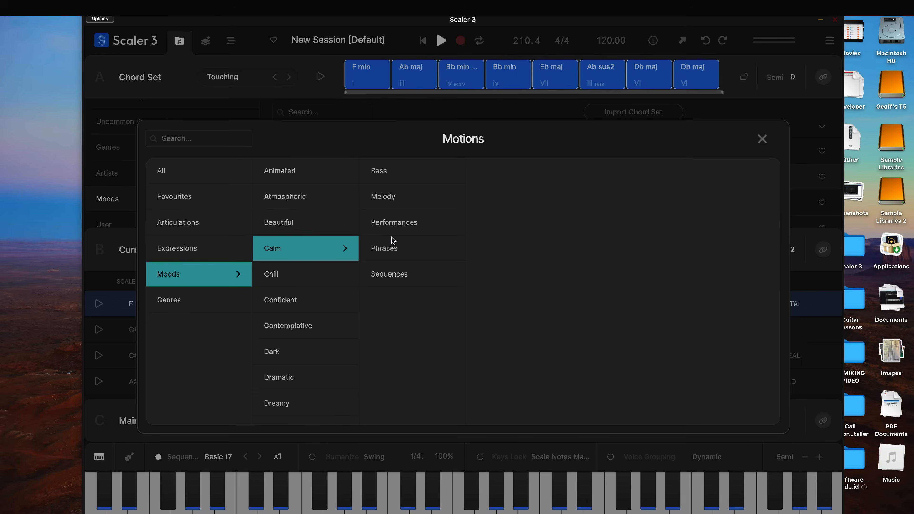
{"action": "left_click", "coordinate": [401, 229]}
{"action": "left_click", "coordinate": [556, 174]}
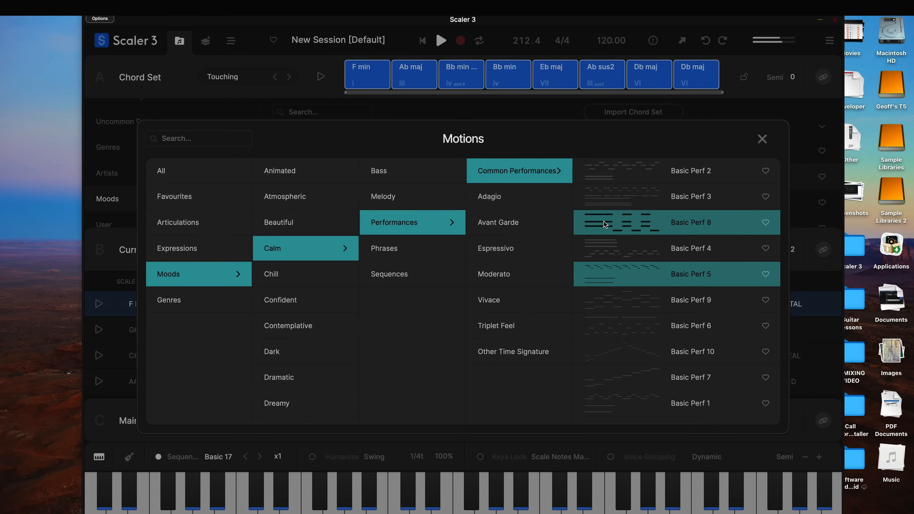
{"action": "left_click", "coordinate": [382, 275]}
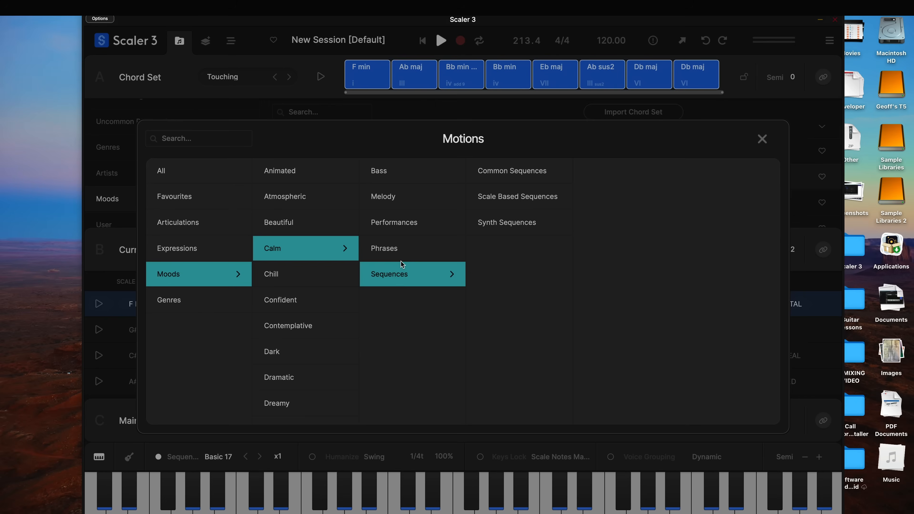
{"action": "left_click", "coordinate": [402, 249]}
{"action": "left_click", "coordinate": [508, 161]}
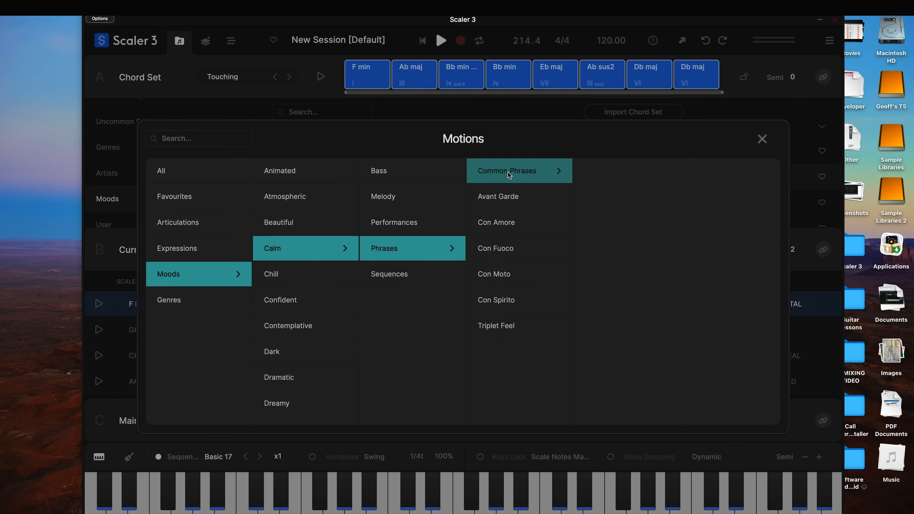
{"action": "left_click", "coordinate": [405, 282]}
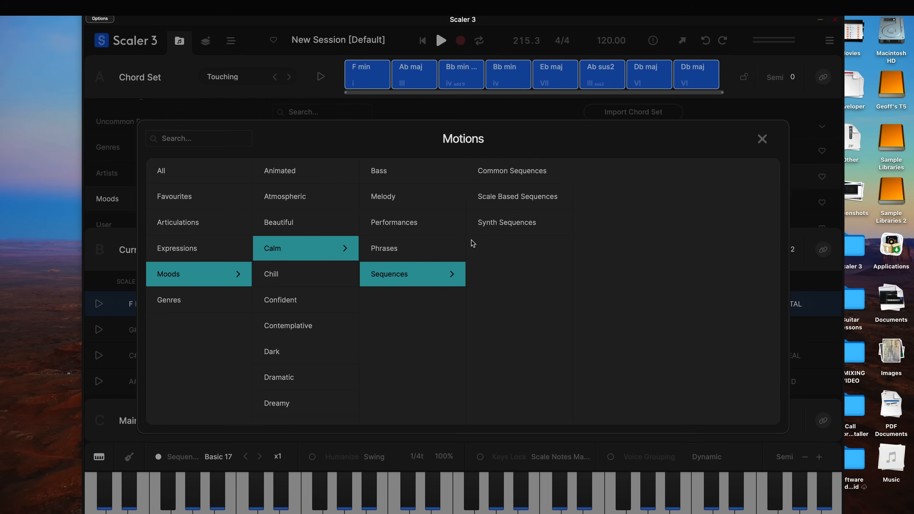
{"action": "left_click", "coordinate": [513, 173]}
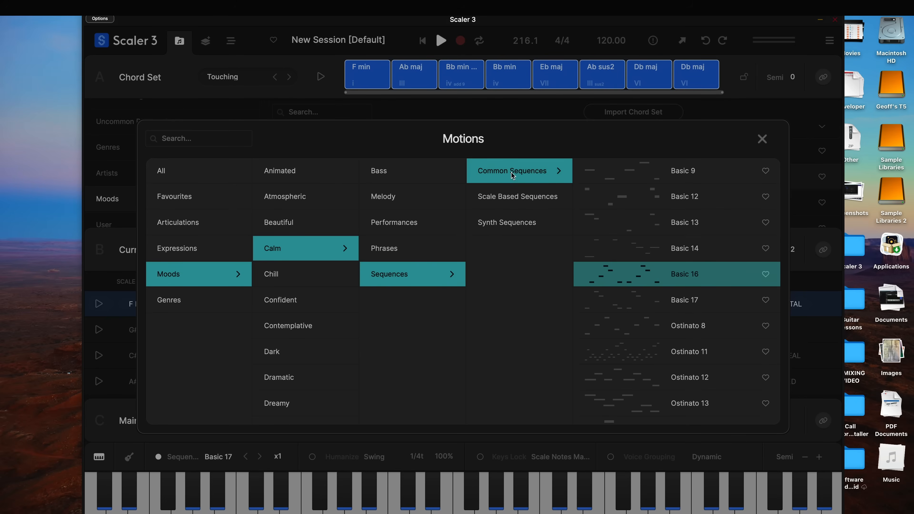
{"action": "left_click", "coordinate": [760, 141]}
Step: Turn off the Basic 17 sequence and play the Main Track without it
{"action": "left_click", "coordinate": [159, 456]}
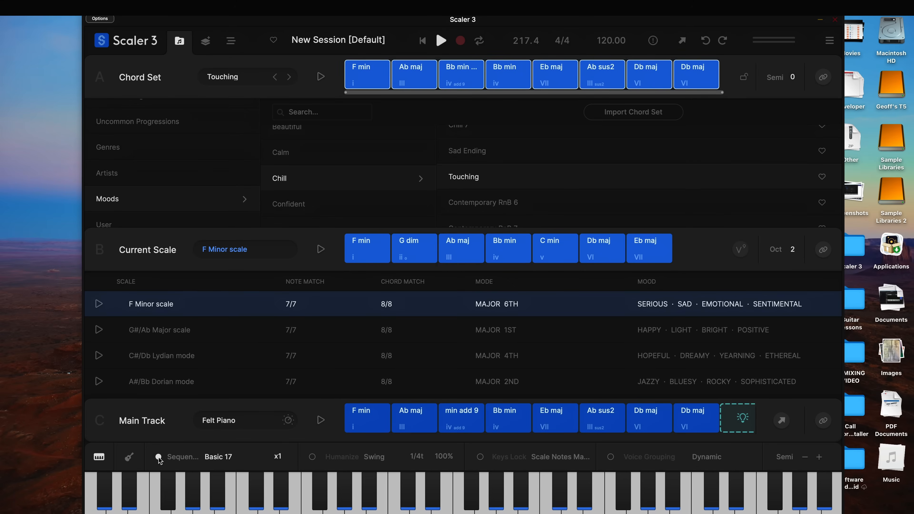
{"action": "left_click", "coordinate": [321, 420]}
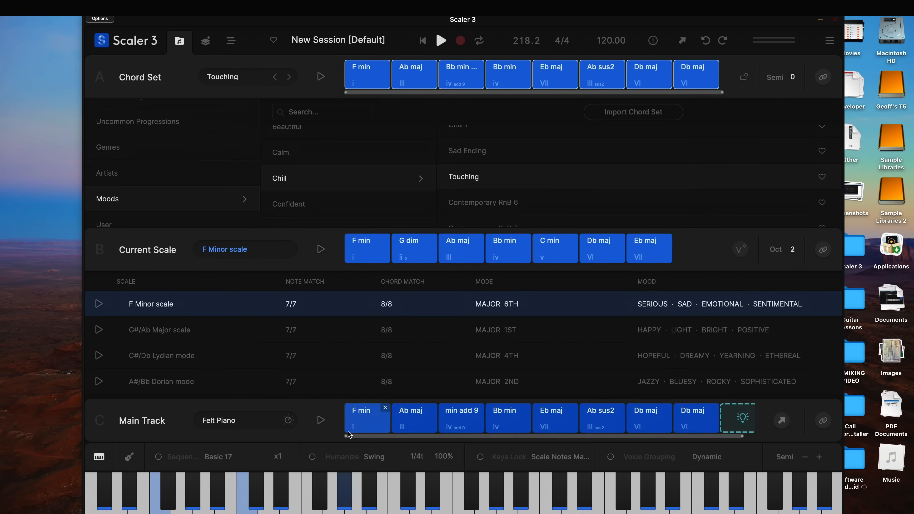
{"action": "left_click", "coordinate": [321, 421]}
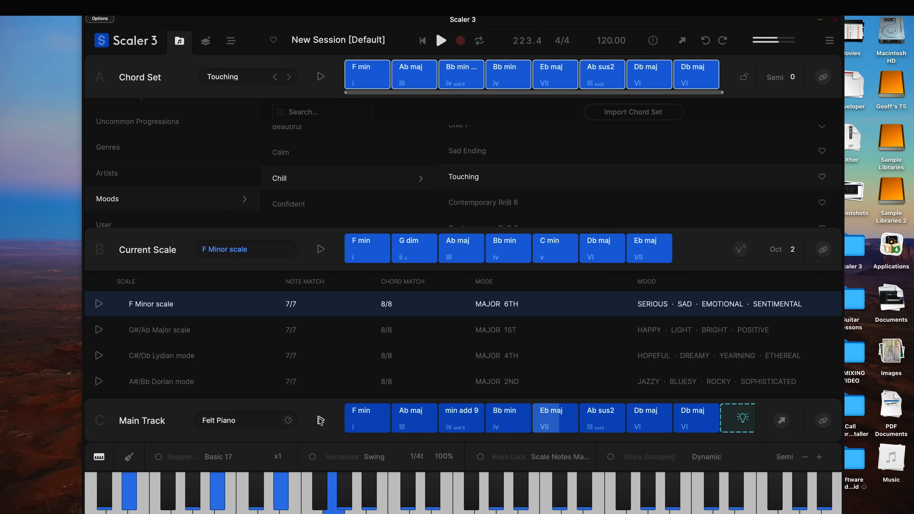
{"action": "left_click", "coordinate": [321, 421]}
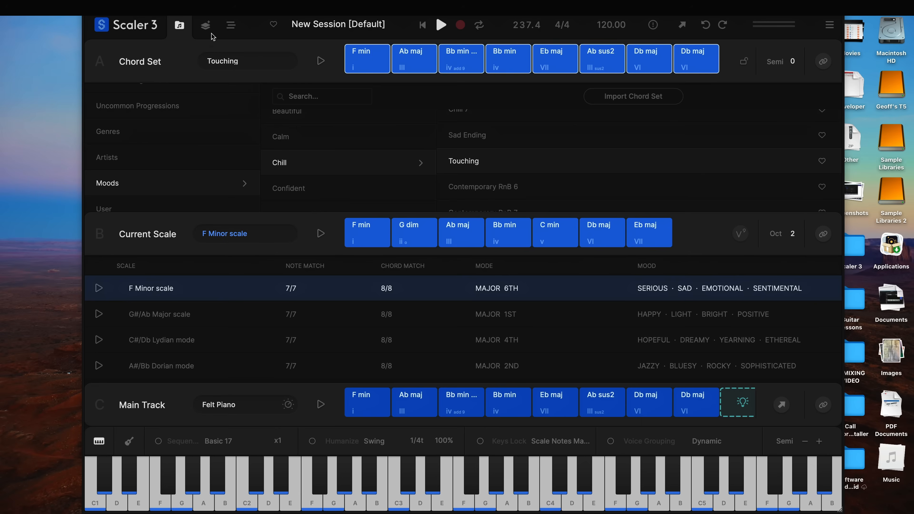
Step: Open the Explore chord map on the Create page and examine its Mood and Genre options
{"action": "left_click", "coordinate": [207, 27]}
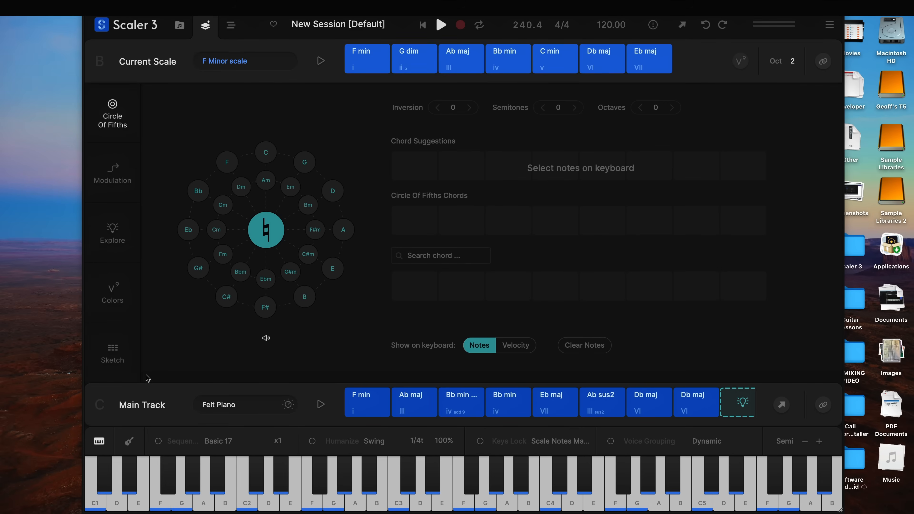
{"action": "left_click", "coordinate": [113, 240]}
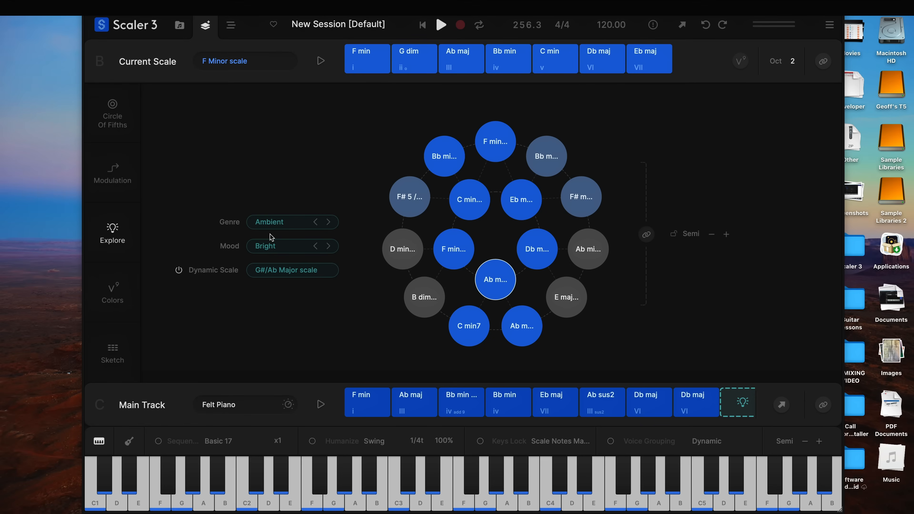
{"action": "left_click", "coordinate": [275, 252]}
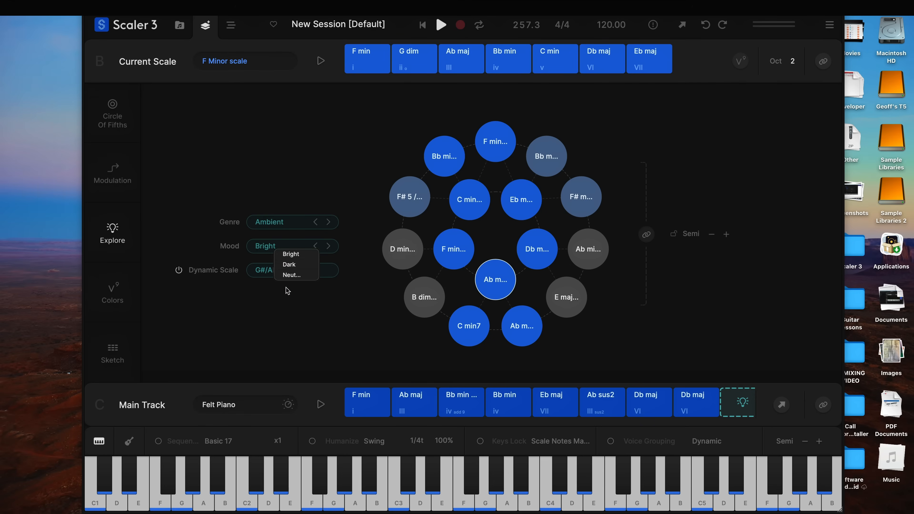
{"action": "left_click", "coordinate": [252, 296]}
{"action": "left_click", "coordinate": [265, 223]}
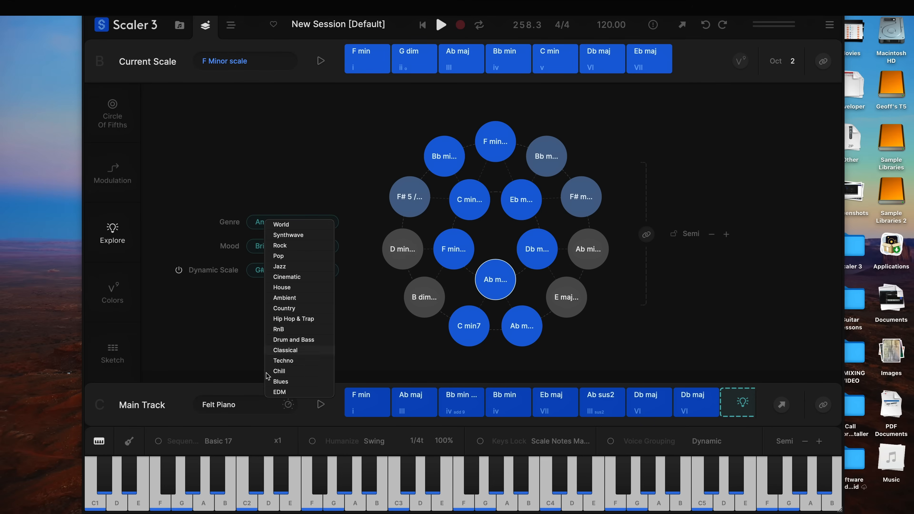
{"action": "left_click", "coordinate": [222, 364]}
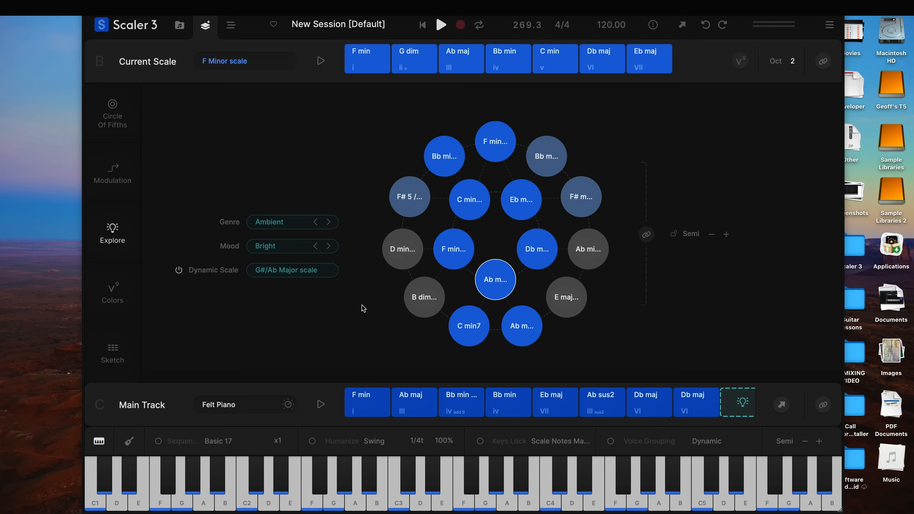
Step: Audition the inner F minor add 11 and Ab chords and the outer C min7 chord in the Explore chord map
{"action": "left_click", "coordinate": [448, 254]}
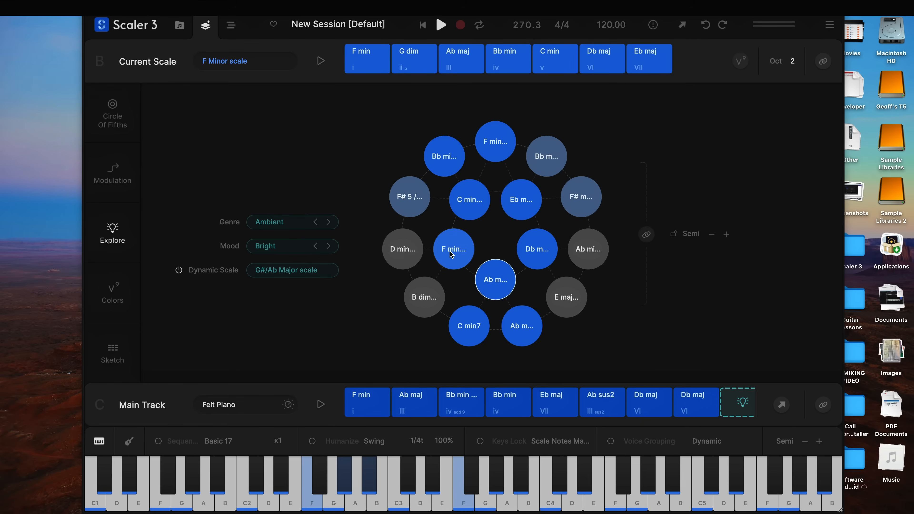
{"action": "left_click", "coordinate": [454, 254]}
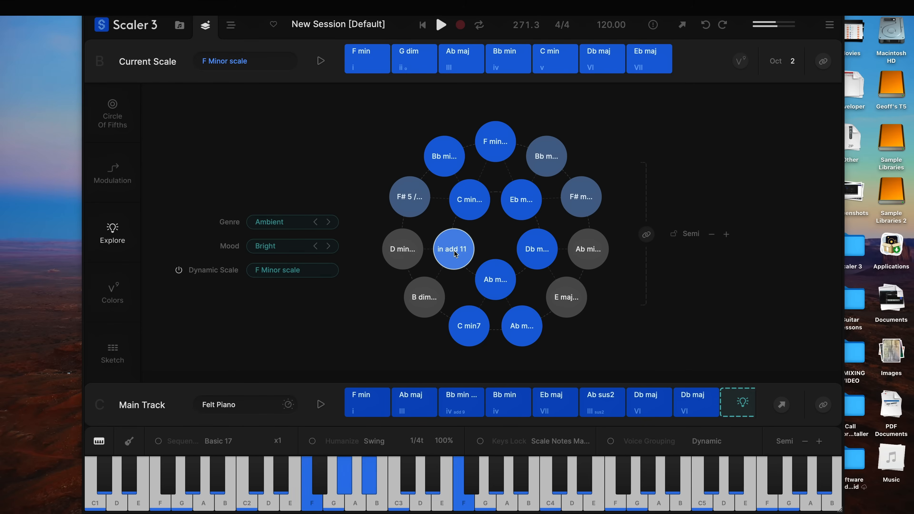
{"action": "left_click", "coordinate": [488, 290]}
{"action": "left_click", "coordinate": [467, 342]}
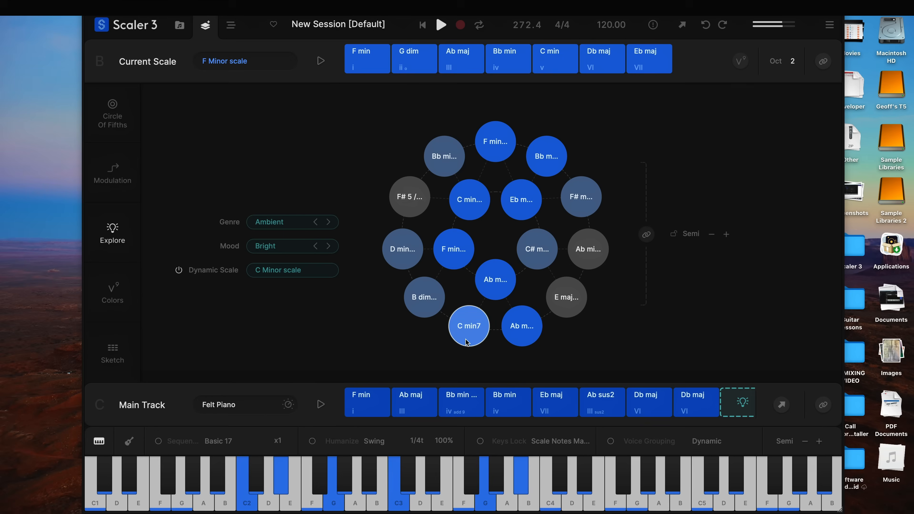
Step: Audition Ab, C min7, F min add 11, C min / Eb, F min / C, Bb min and Gb 5 in the chord map with Dynamic Scale on
{"action": "left_click", "coordinate": [522, 334]}
{"action": "left_click", "coordinate": [469, 329]}
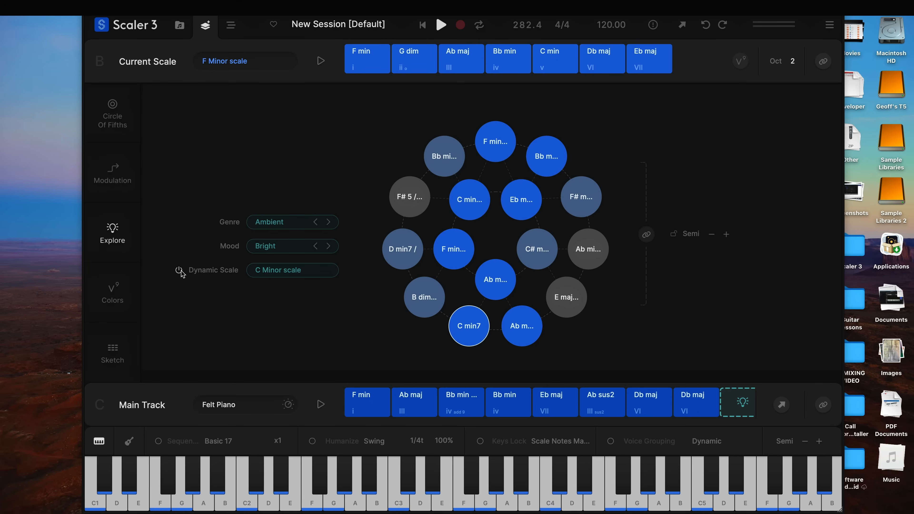
{"action": "left_click", "coordinate": [506, 333]}
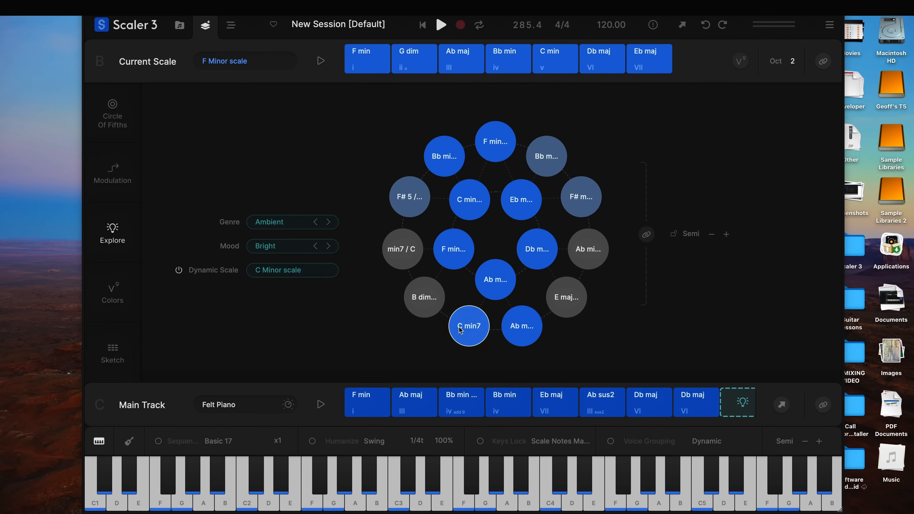
{"action": "left_click", "coordinate": [454, 252]}
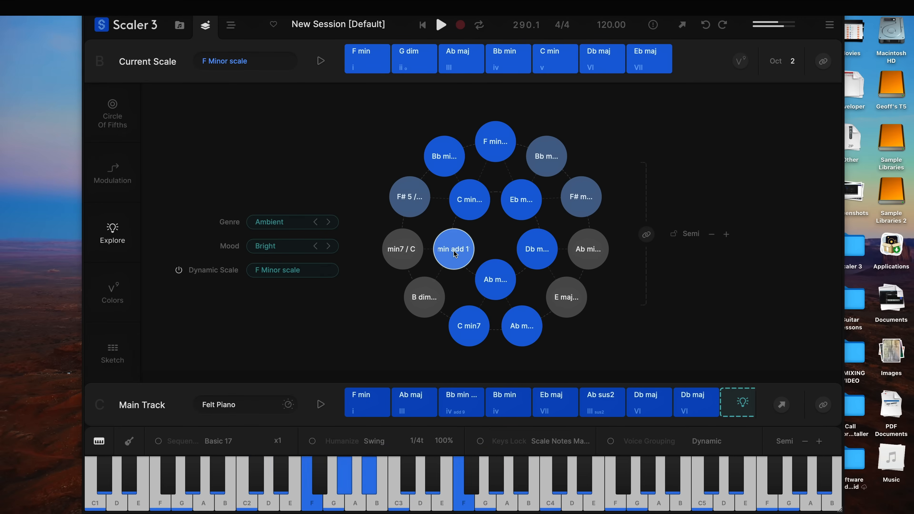
{"action": "left_click", "coordinate": [471, 203]}
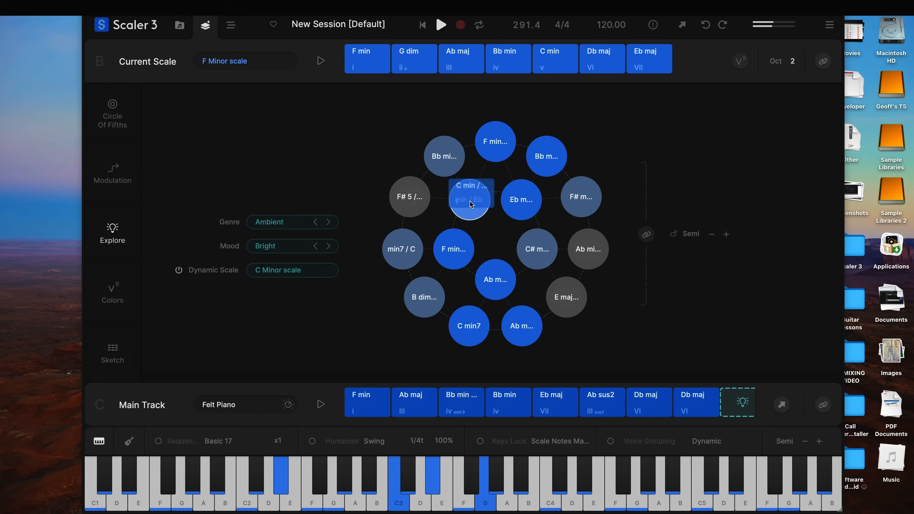
{"action": "left_click", "coordinate": [498, 148]}
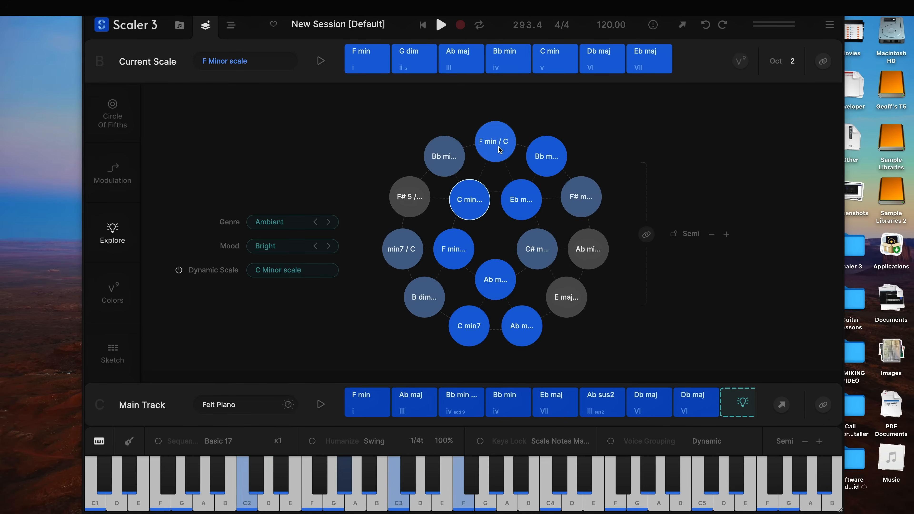
{"action": "left_click", "coordinate": [499, 150]}
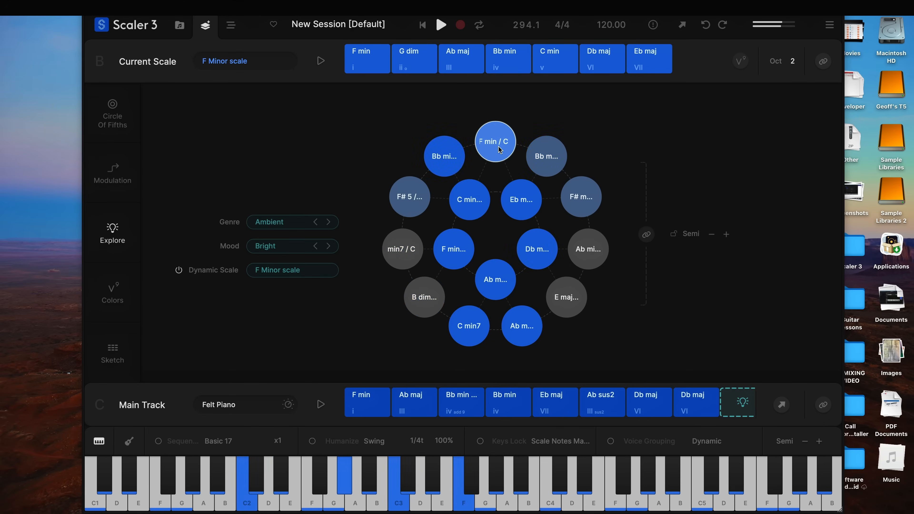
{"action": "left_click", "coordinate": [444, 162]}
{"action": "left_click", "coordinate": [404, 197]}
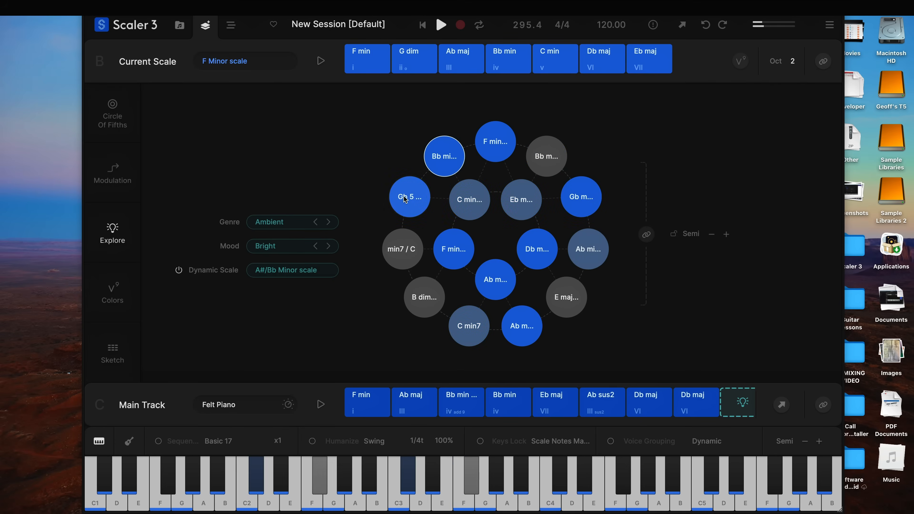
Step: Audition the outer E maj add 11 chord in the map and turn off Dynamic Scale
{"action": "left_click", "coordinate": [570, 308]}
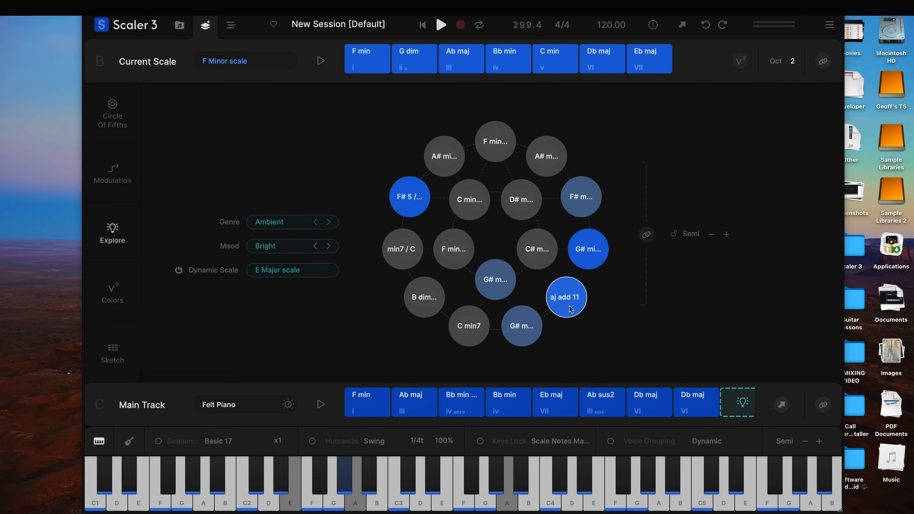
{"action": "left_click", "coordinate": [180, 270]}
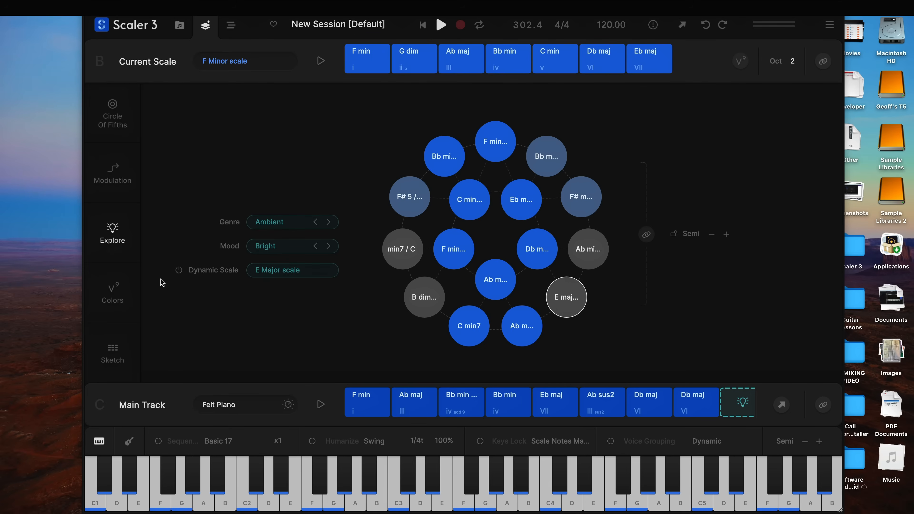
{"action": "mouse_move", "coordinate": [470, 215]}
{"action": "left_mouse_down"}
{"action": "mouse_move", "coordinate": [468, 226]}
{"action": "mouse_move", "coordinate": [488, 198]}
{"action": "mouse_move", "coordinate": [488, 275]}
{"action": "mouse_move", "coordinate": [523, 202]}
{"action": "mouse_move", "coordinate": [524, 265]}
{"action": "mouse_move", "coordinate": [506, 236]}
{"action": "mouse_move", "coordinate": [525, 232]}
{"action": "mouse_move", "coordinate": [502, 212]}
{"action": "mouse_move", "coordinate": [509, 262]}
{"action": "mouse_move", "coordinate": [501, 262]}
{"action": "mouse_move", "coordinate": [521, 200]}
{"action": "mouse_move", "coordinate": [454, 274]}
{"action": "mouse_move", "coordinate": [409, 197]}
{"action": "mouse_move", "coordinate": [586, 195]}
{"action": "mouse_move", "coordinate": [517, 326]}
{"action": "mouse_move", "coordinate": [451, 253]}
{"action": "mouse_move", "coordinate": [581, 254]}
{"action": "mouse_move", "coordinate": [505, 257]}
{"action": "mouse_move", "coordinate": [522, 201]}
{"action": "mouse_move", "coordinate": [409, 197]}
{"action": "mouse_move", "coordinate": [446, 158]}
{"action": "mouse_move", "coordinate": [446, 285]}
{"action": "mouse_move", "coordinate": [402, 134]}
{"action": "mouse_move", "coordinate": [439, 125]}
{"action": "left_mouse_up"}
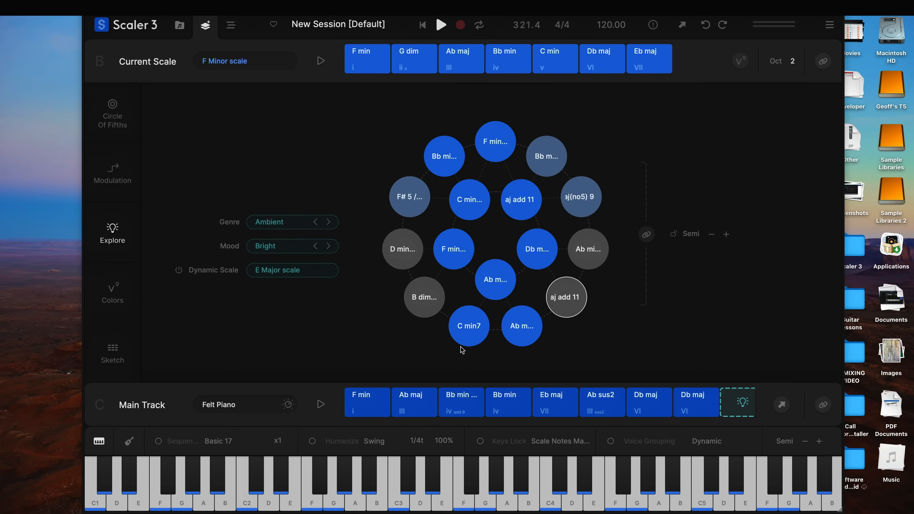
Step: Insert the C min7 chord from the map between Ab maj and Bb min add 9 in the Main Track, and play the progression
{"action": "left_click_drag", "start_coordinate": [466, 339], "coordinate": [435, 408]}
{"action": "left_click", "coordinate": [322, 405]}
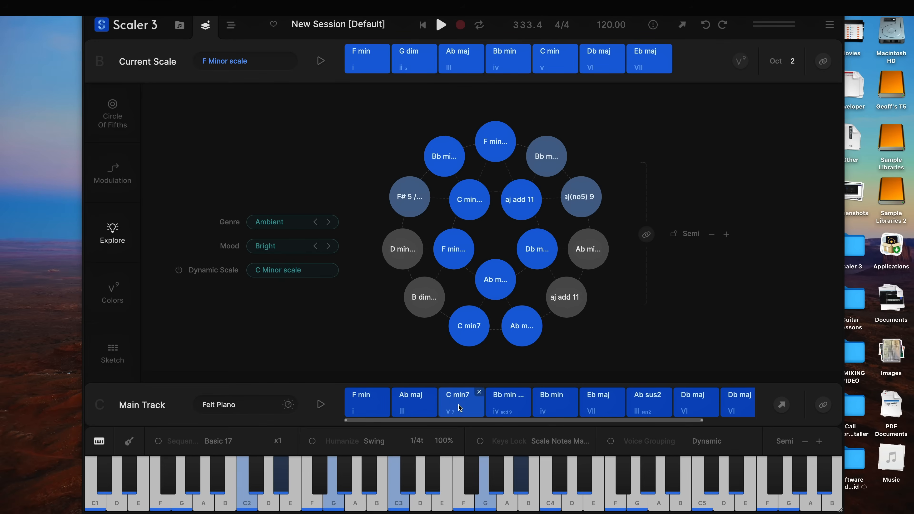
{"action": "left_click", "coordinate": [562, 407]}
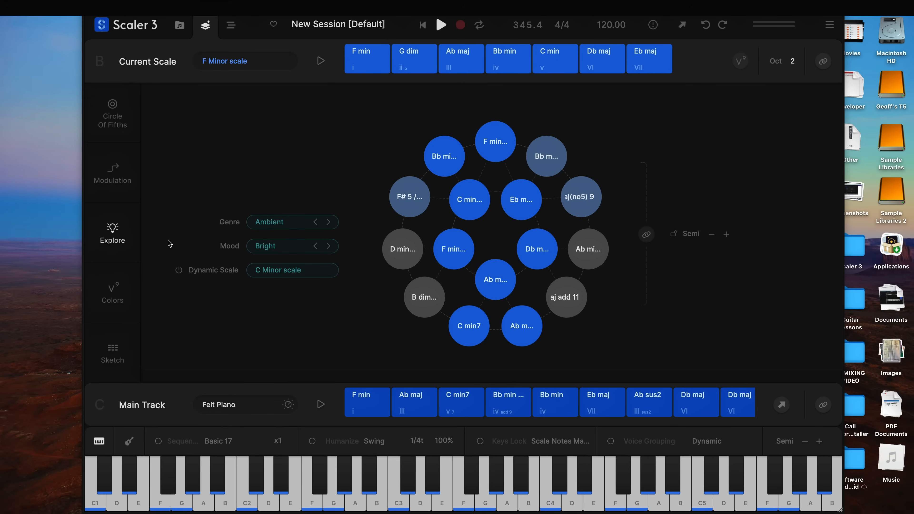
Step: Remove the C min7 chord from the Main Track
{"action": "left_click", "coordinate": [463, 402]}
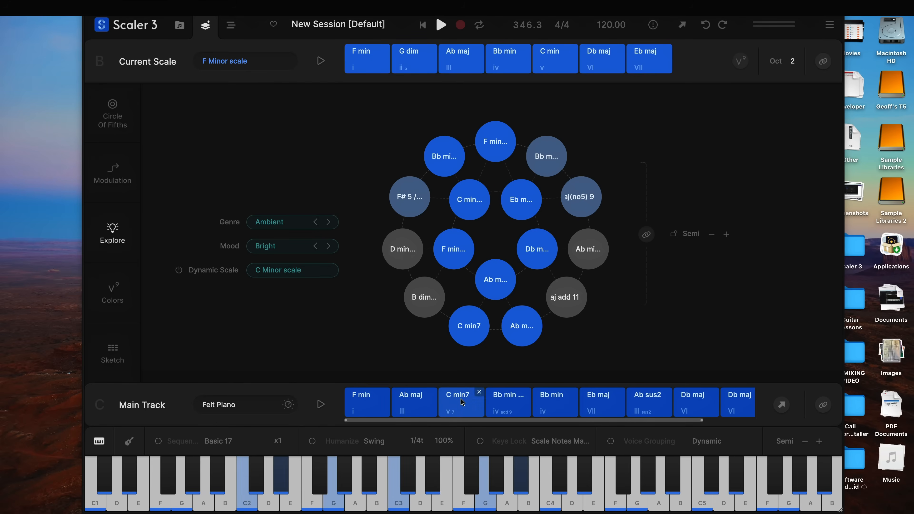
{"action": "left_click", "coordinate": [479, 393]}
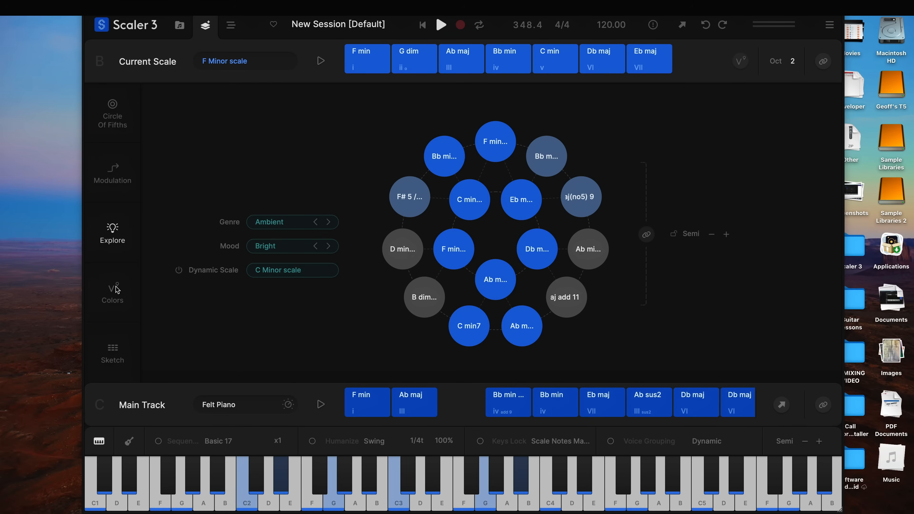
Step: Show the Colors rows on the Create page and examine the Voicings options without changing Voicing 1
{"action": "left_click", "coordinate": [118, 293]}
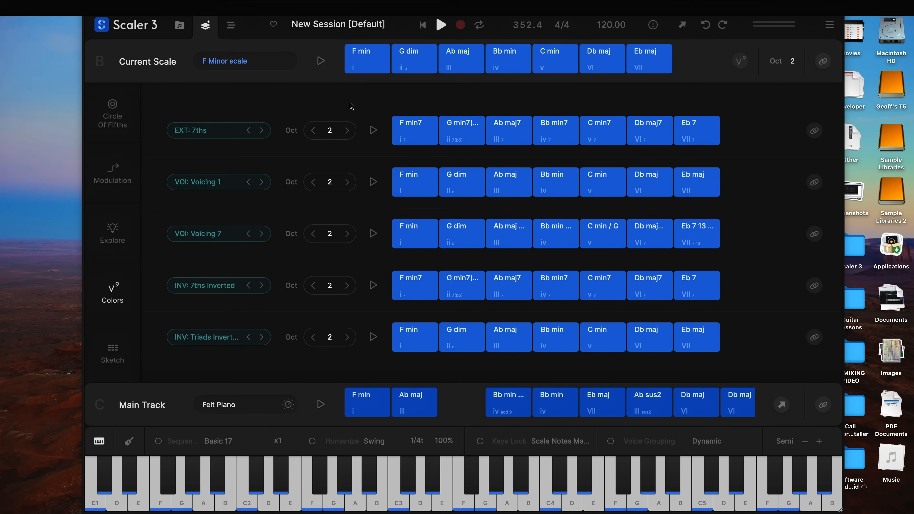
{"action": "left_click", "coordinate": [207, 182]}
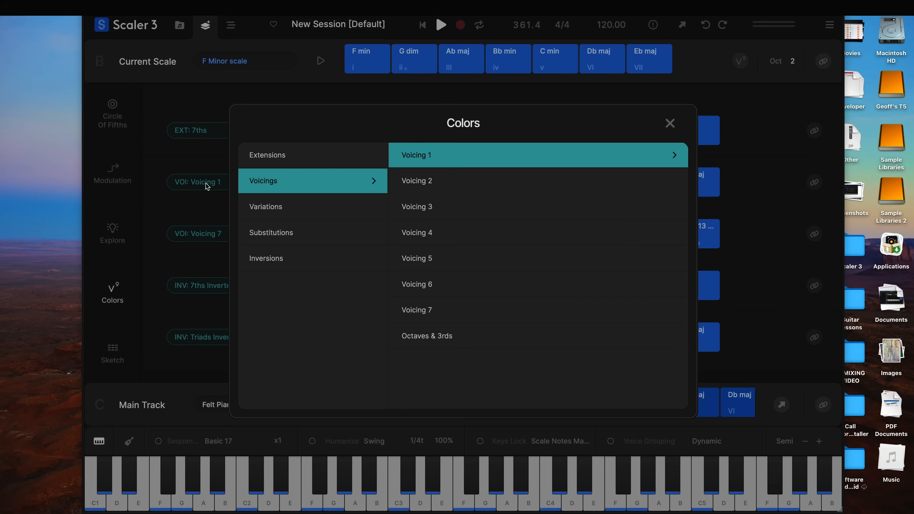
{"action": "left_click", "coordinate": [191, 198]}
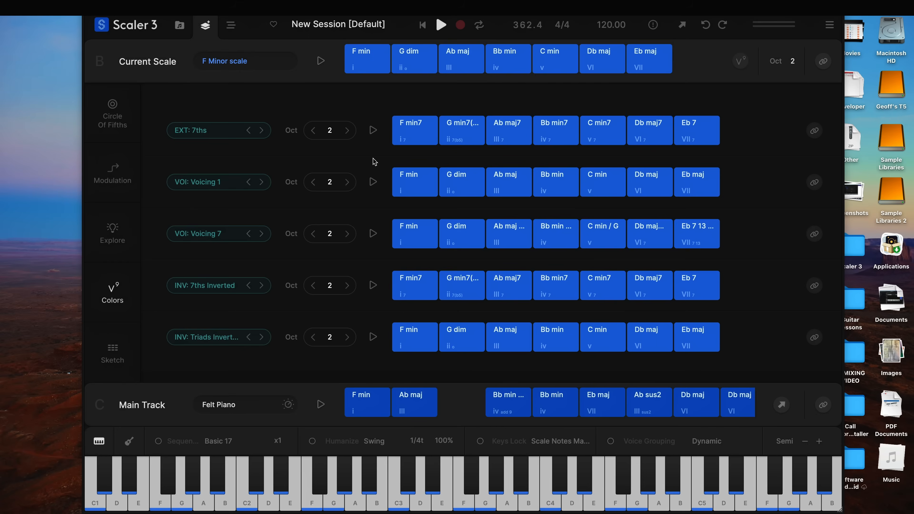
Step: Audition the 7ths extension, Triads Inverted, Voicing 7 and Voicing 1 rows of the F Minor scale
{"action": "left_click", "coordinate": [373, 131]}
{"action": "left_click", "coordinate": [371, 134]}
{"action": "left_click", "coordinate": [372, 336]}
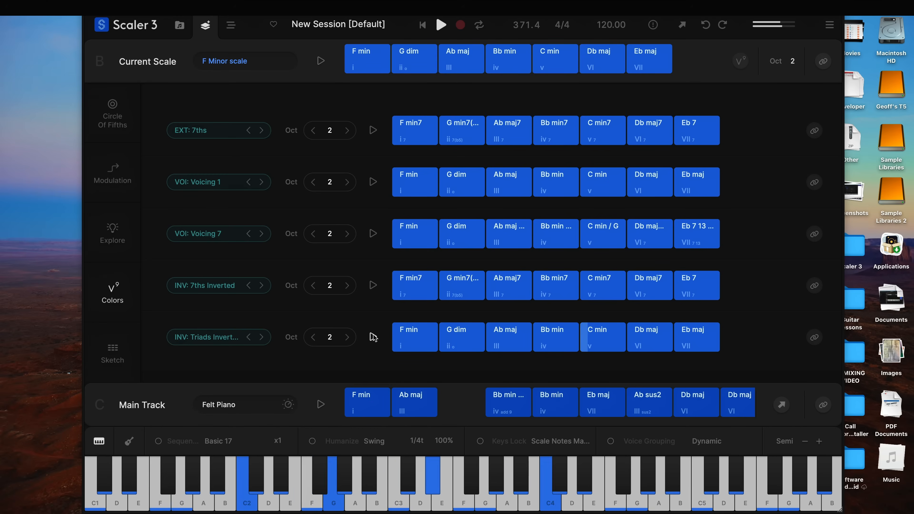
{"action": "left_click", "coordinate": [373, 233]}
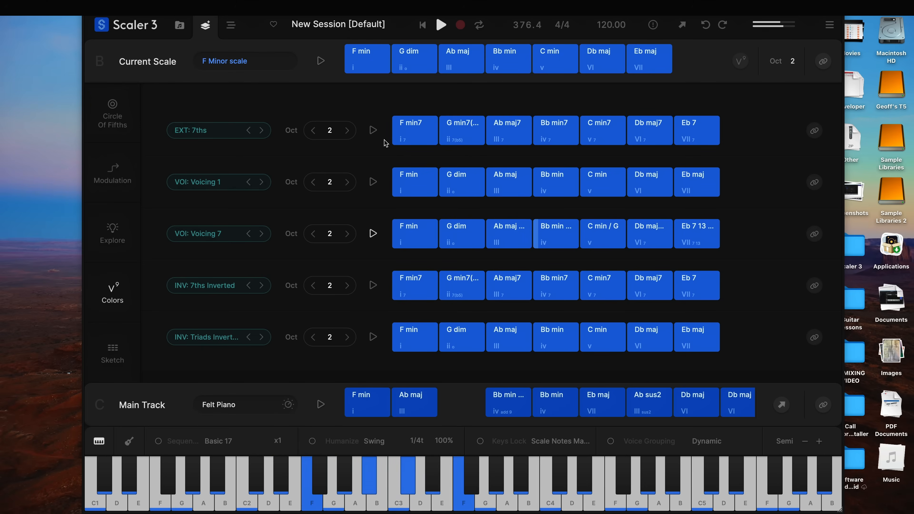
{"action": "left_click", "coordinate": [373, 182]}
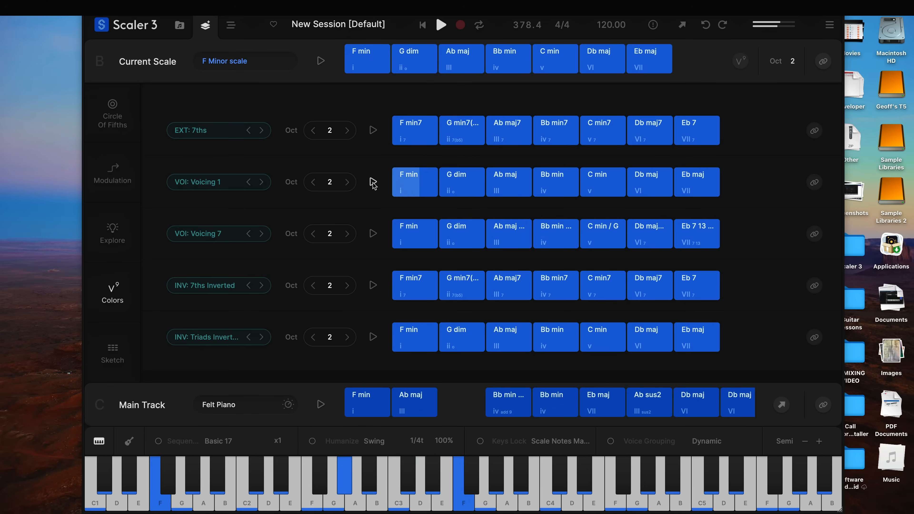
Step: Play the Voicing 1 row at octaves 3, 1 and 0, leaving its octave at 0
{"action": "left_click", "coordinate": [373, 182]}
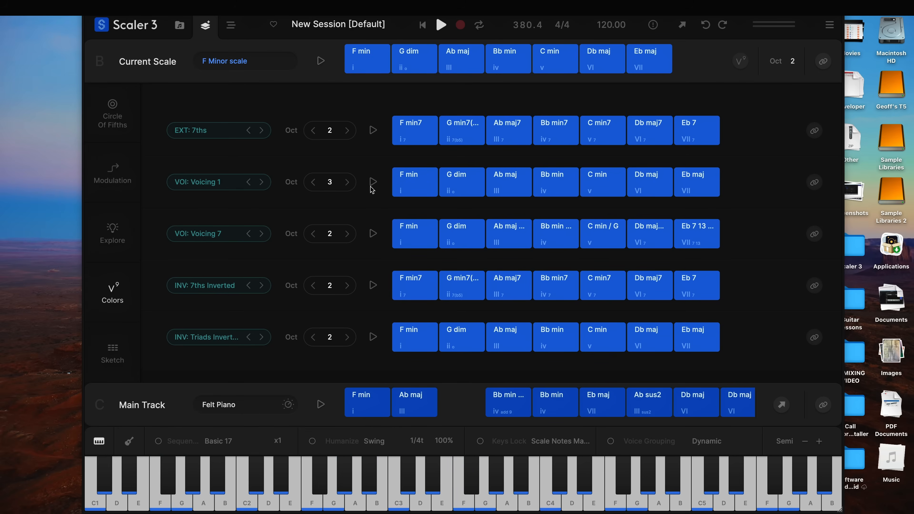
{"action": "left_click", "coordinate": [373, 182]}
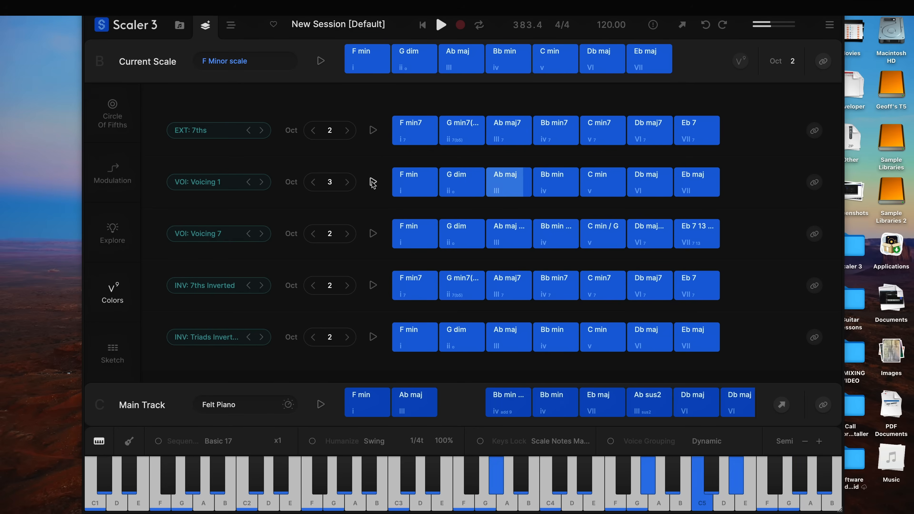
{"action": "double_click", "coordinate": [312, 184]}
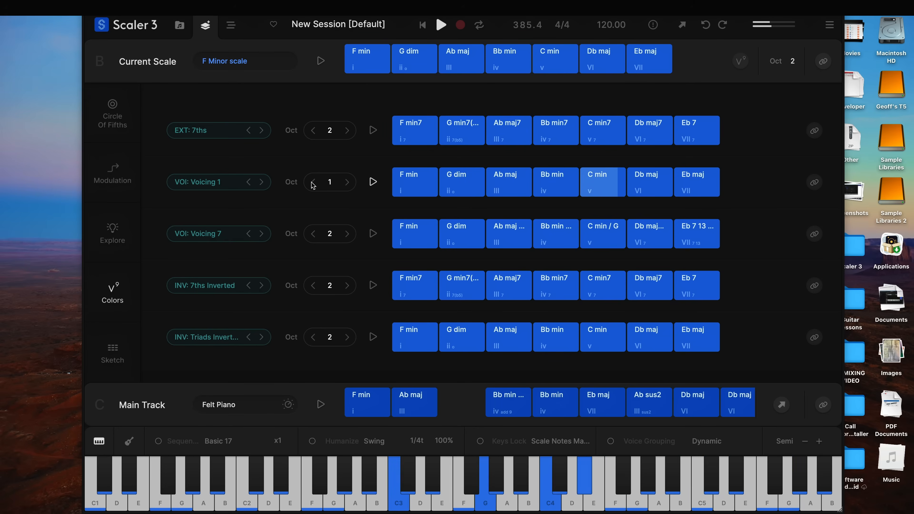
{"action": "left_click", "coordinate": [371, 182]}
{"action": "left_click", "coordinate": [371, 182]}
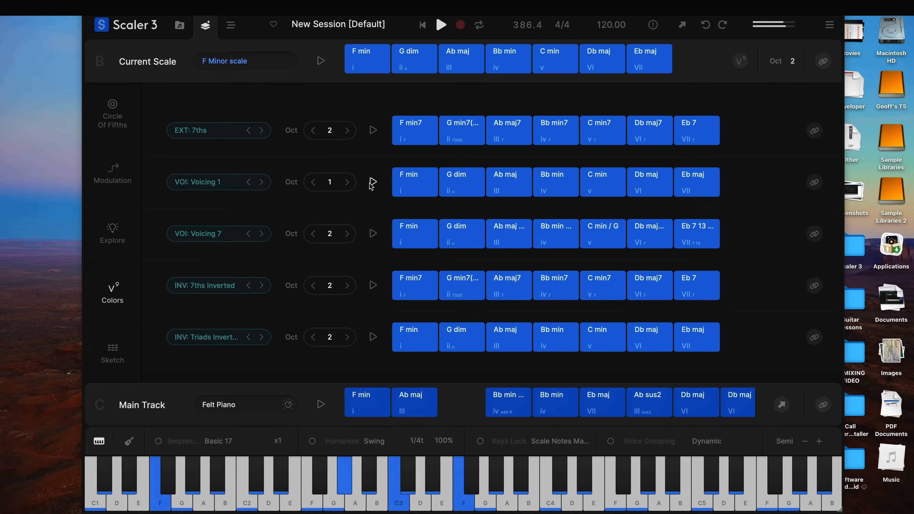
{"action": "left_click", "coordinate": [313, 181]}
{"action": "left_click", "coordinate": [372, 181]}
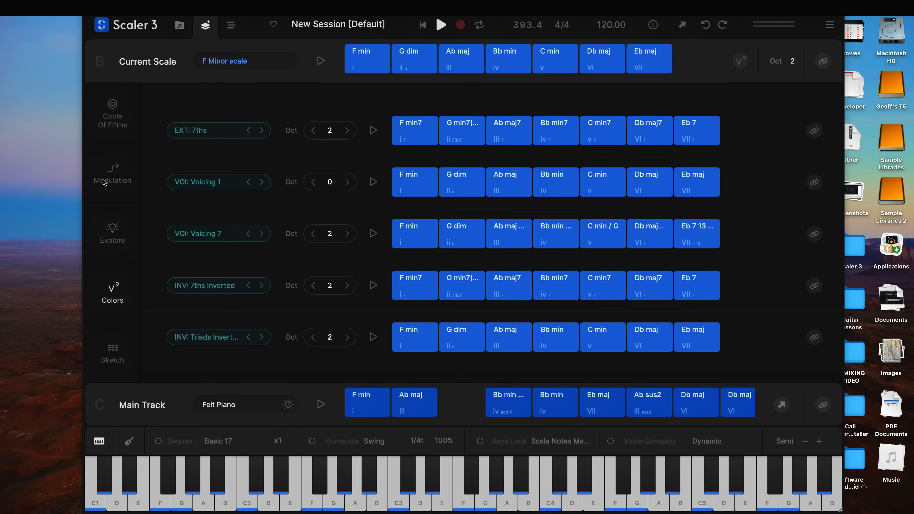
Step: Look over the Modulation and Circle Of Fifths pages, and return to the Explore chord map
{"action": "left_click", "coordinate": [130, 169]}
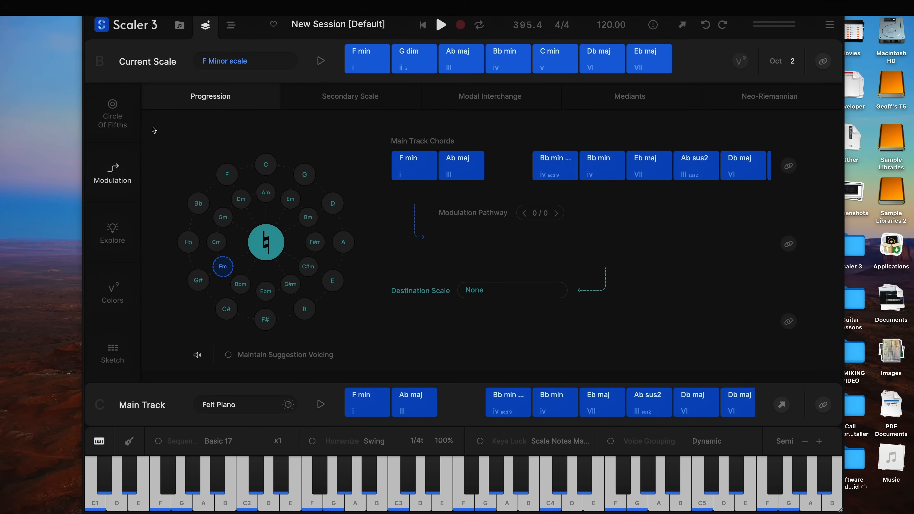
{"action": "left_click", "coordinate": [116, 123]}
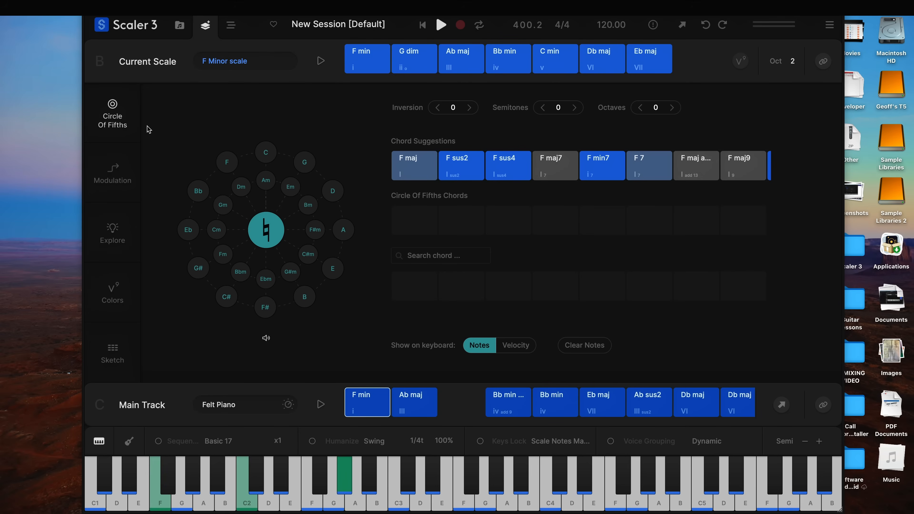
{"action": "left_click", "coordinate": [122, 239]}
{"action": "left_click", "coordinate": [125, 288]}
{"action": "left_click", "coordinate": [123, 245]}
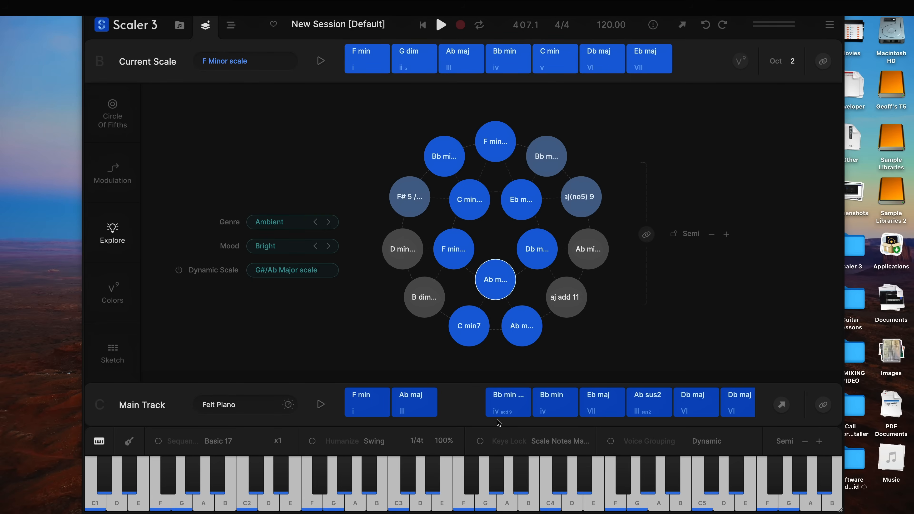
Step: Add the suggested F min and C min chords to the end of the Main Track and close the suggestions
{"action": "scroll", "coordinate": [461, 398], "scroll_direction": "right", "scroll_amount": 2}
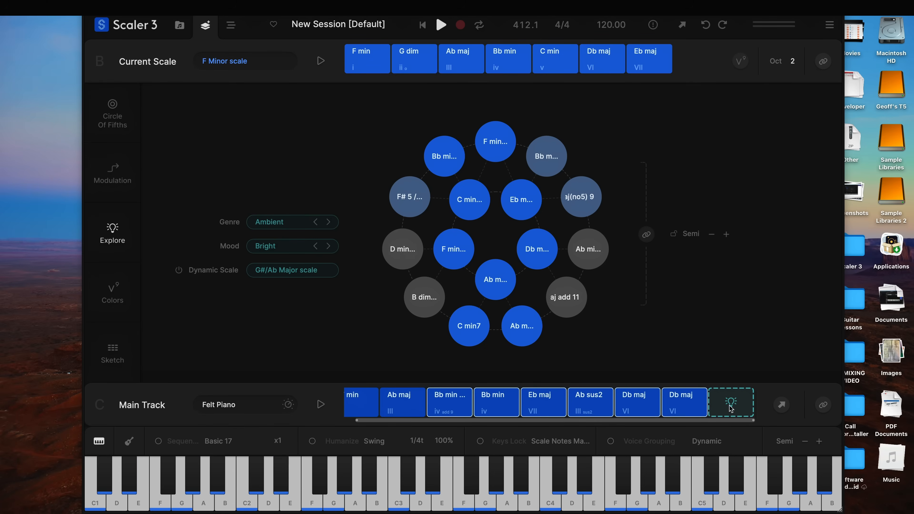
{"action": "left_click", "coordinate": [724, 396]}
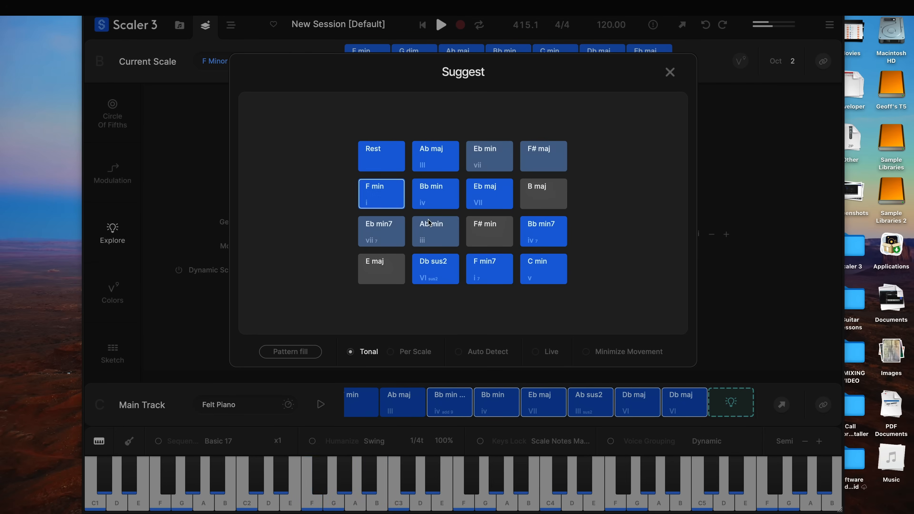
{"action": "left_click", "coordinate": [393, 196]}
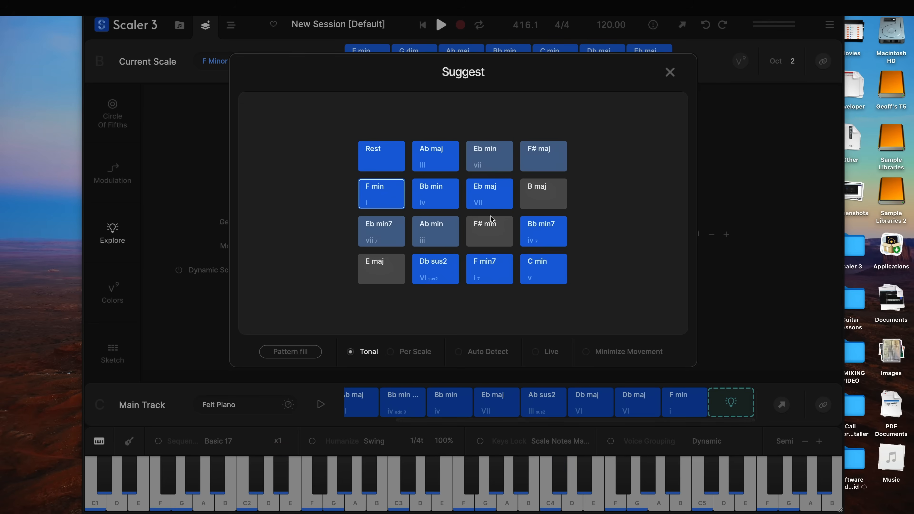
{"action": "left_click", "coordinate": [540, 272]}
{"action": "left_click_drag", "start_coordinate": [540, 272], "coordinate": [711, 394]}
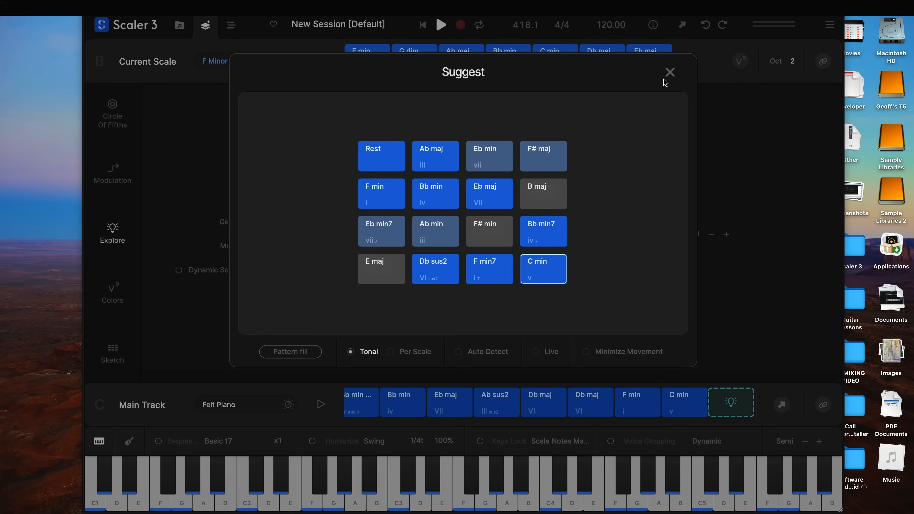
{"action": "left_click", "coordinate": [669, 72]}
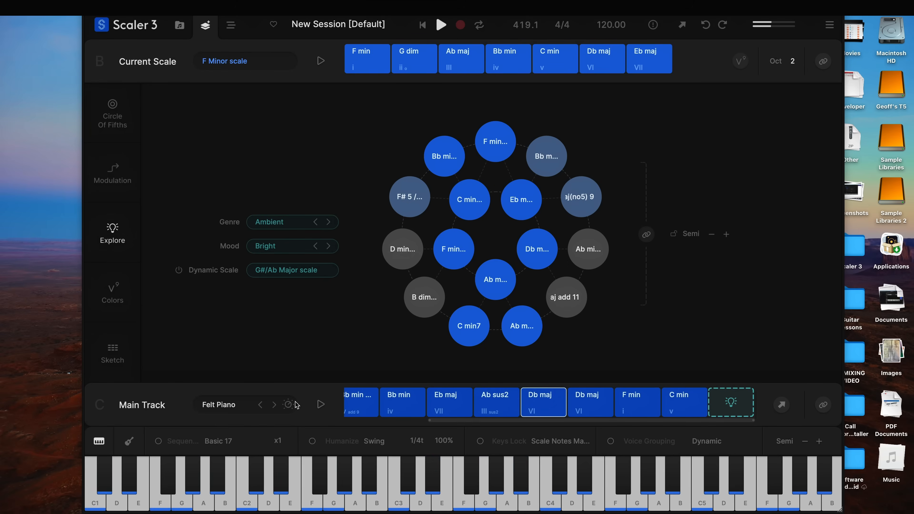
Step: Play the extended Main Track progression from its first chord
{"action": "left_click", "coordinate": [324, 403]}
{"action": "left_click", "coordinate": [550, 409]}
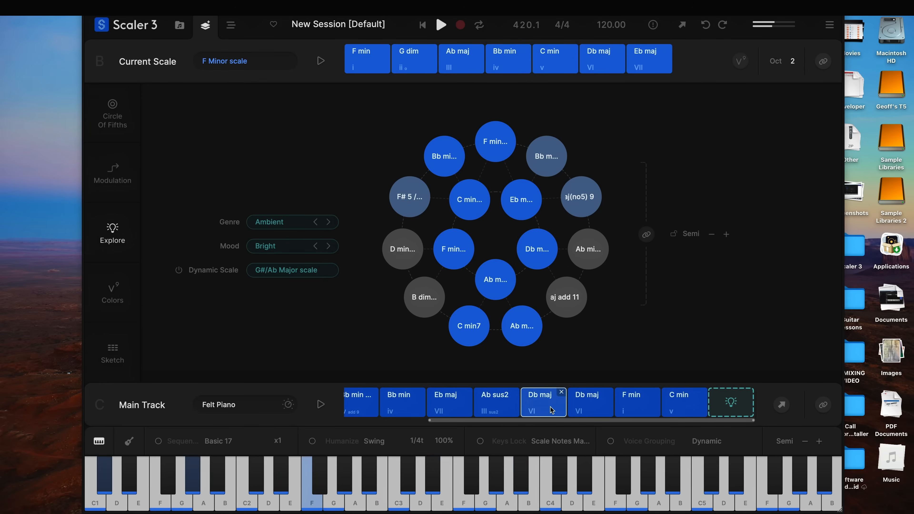
{"action": "scroll", "coordinate": [387, 400], "scroll_direction": "left", "scroll_amount": 5}
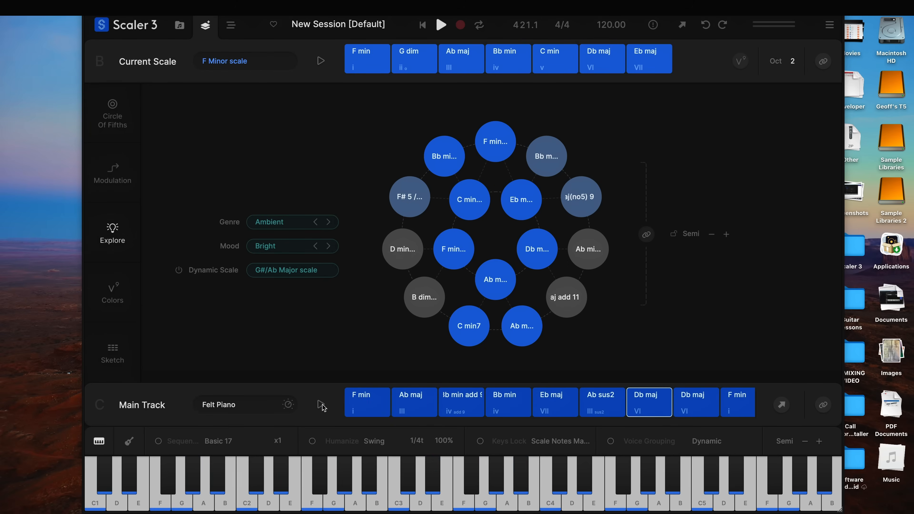
Step: Remove the F min and C min chords from the end of the Main Track
{"action": "left_click_drag", "start_coordinate": [668, 421], "coordinate": [775, 420]}
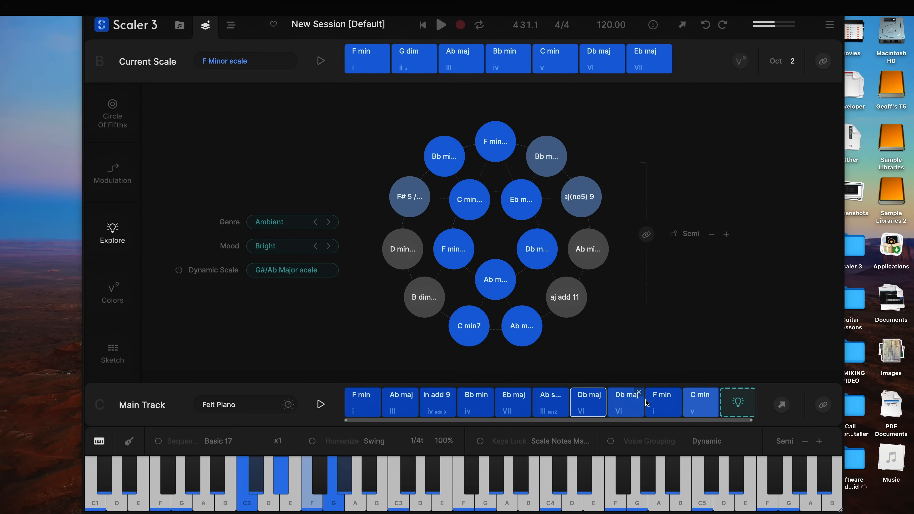
{"action": "left_click", "coordinate": [677, 393]}
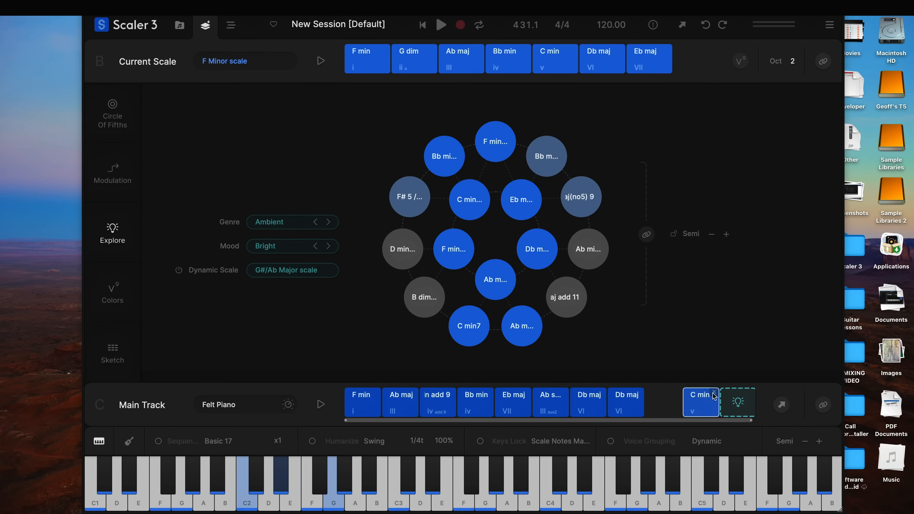
{"action": "left_click", "coordinate": [677, 393]}
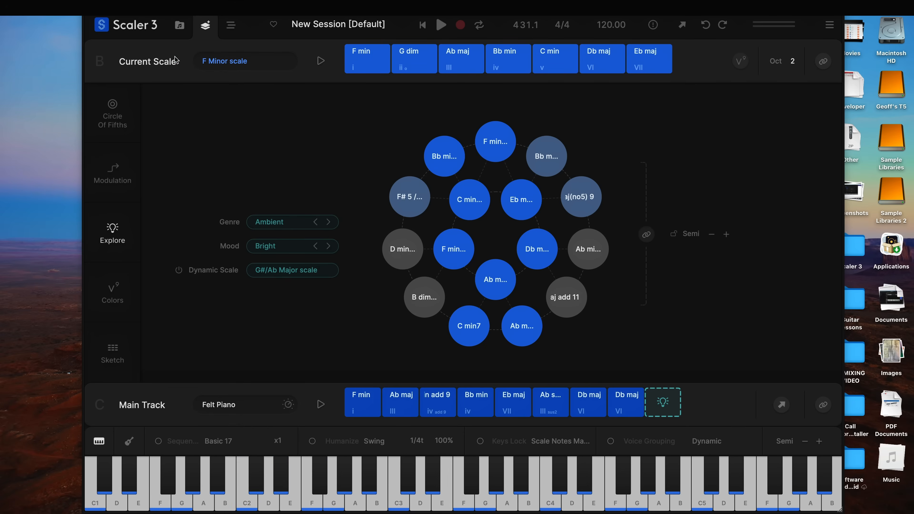
Step: Add a Chord Follow motion track beneath the Main Track on the Arrange page
{"action": "left_click", "coordinate": [231, 26]}
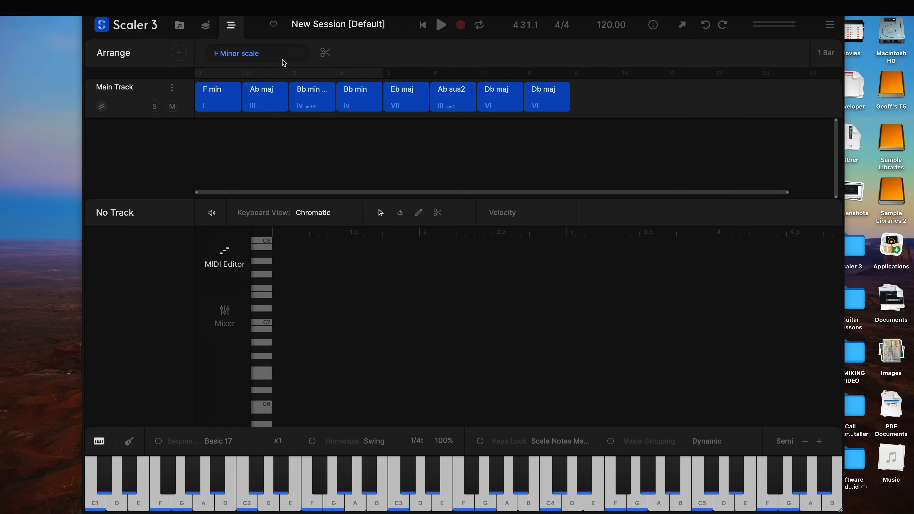
{"action": "left_click", "coordinate": [179, 54]}
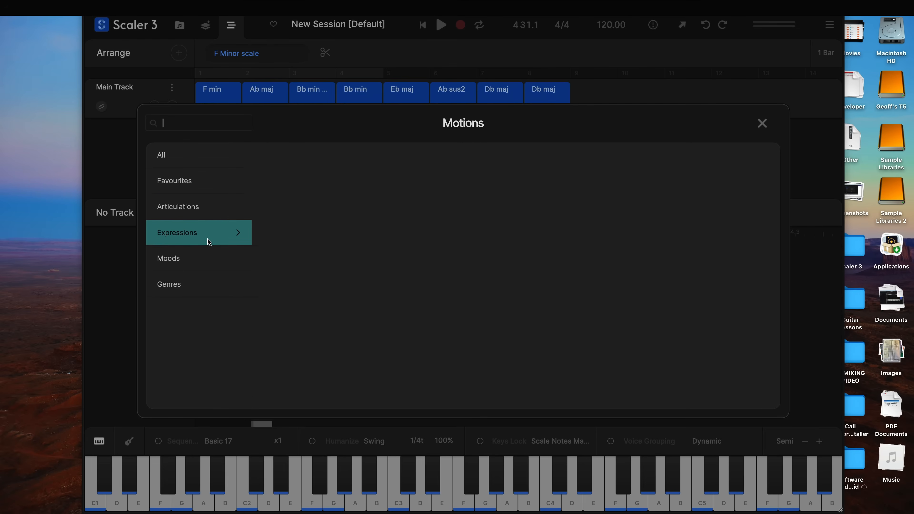
{"action": "left_click", "coordinate": [211, 208]}
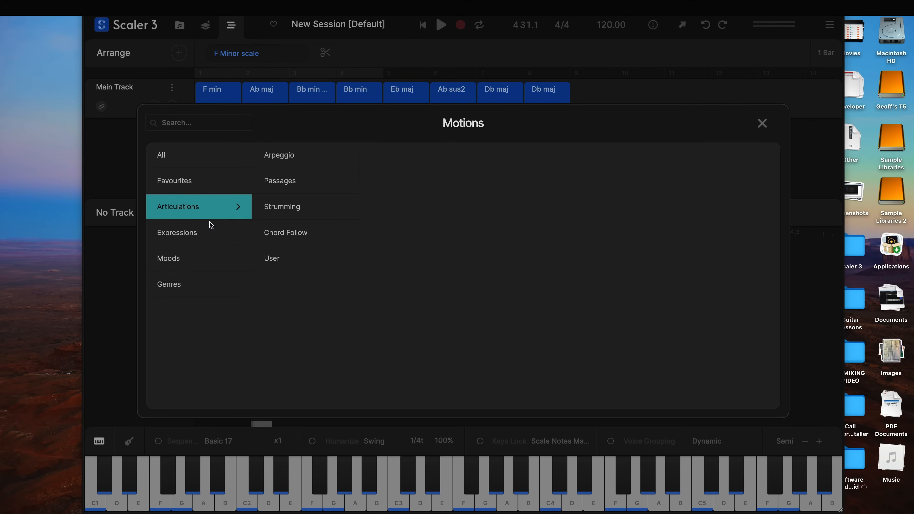
{"action": "left_click", "coordinate": [282, 243]}
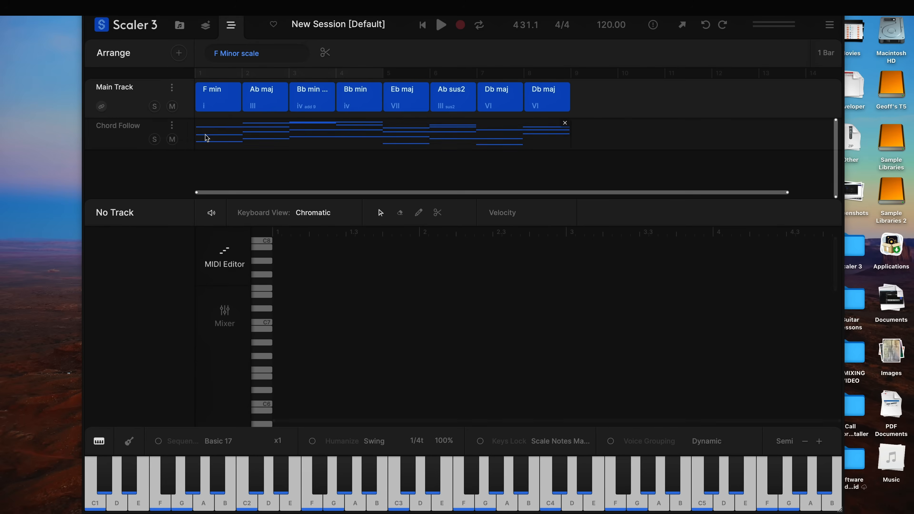
Step: Select the Chord Follow clip and play the first few bars of the arrangement from the start
{"action": "left_click", "coordinate": [212, 130]}
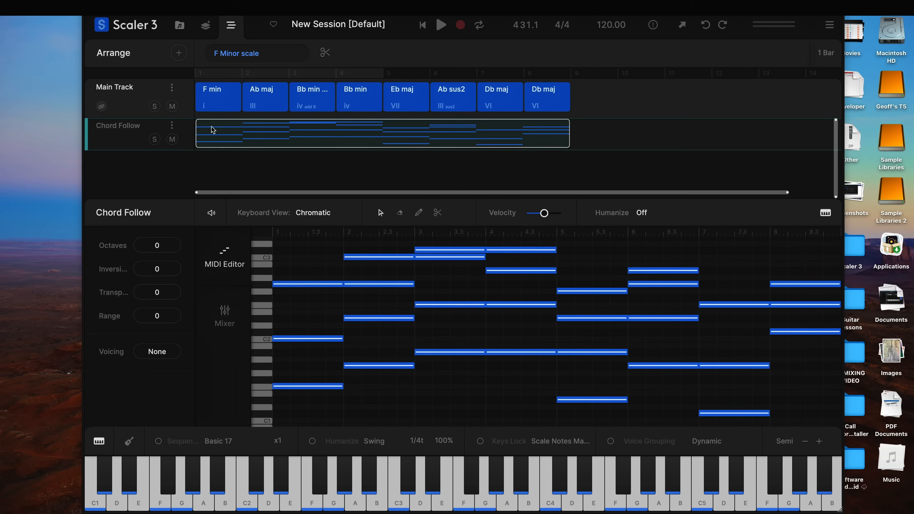
{"action": "left_click", "coordinate": [423, 25]}
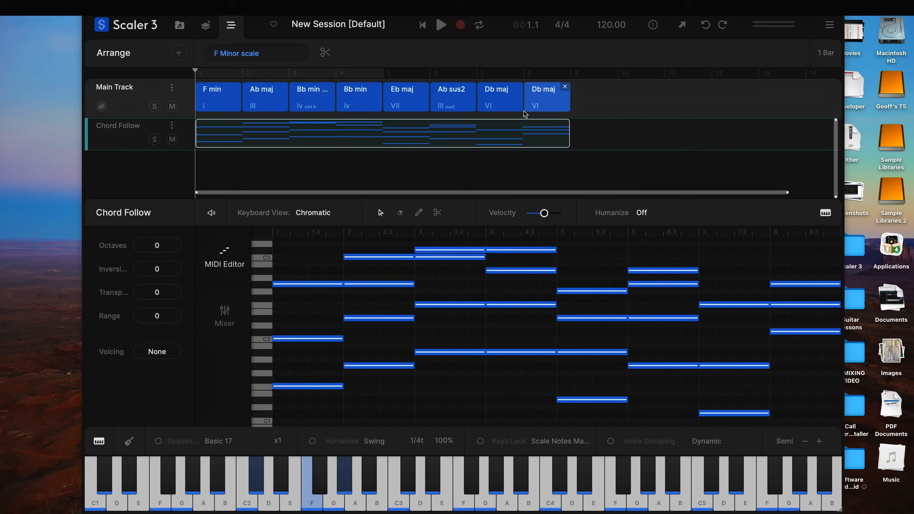
{"action": "left_click", "coordinate": [442, 25]}
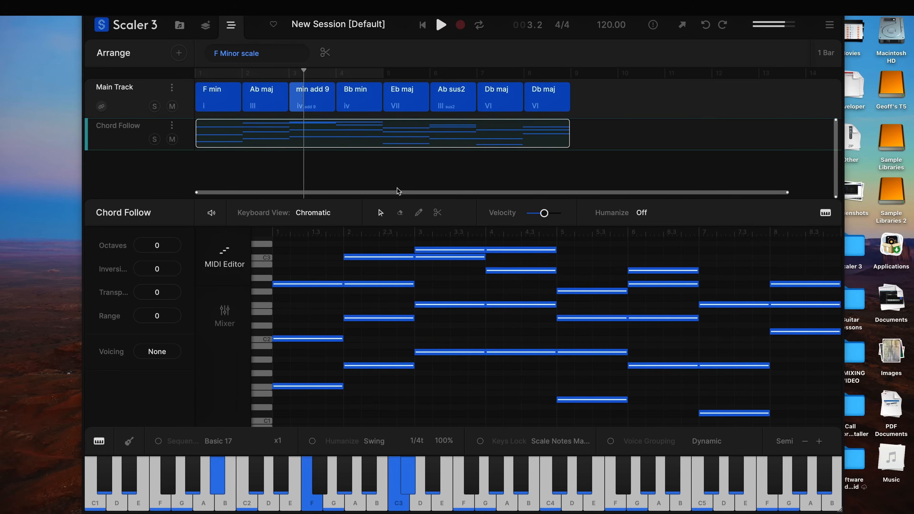
{"action": "mouse_move", "coordinate": [401, 110]}
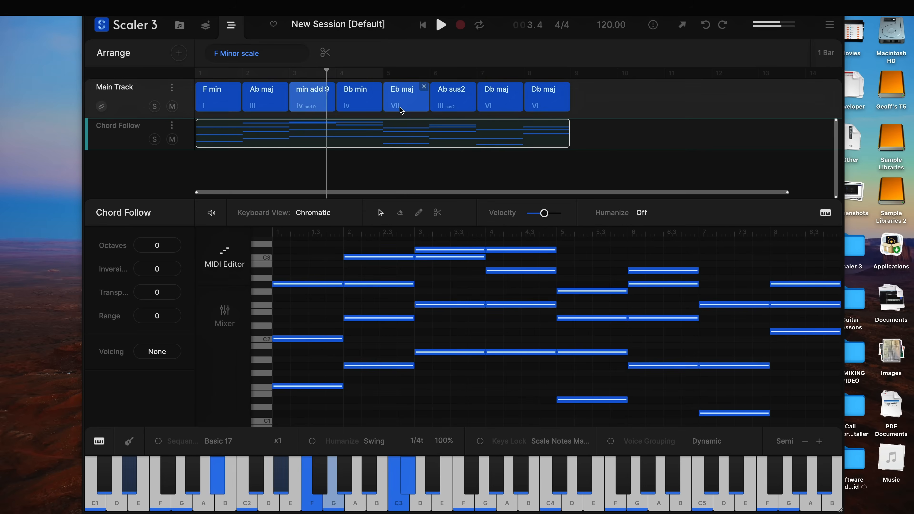
{"action": "left_click", "coordinate": [442, 26]}
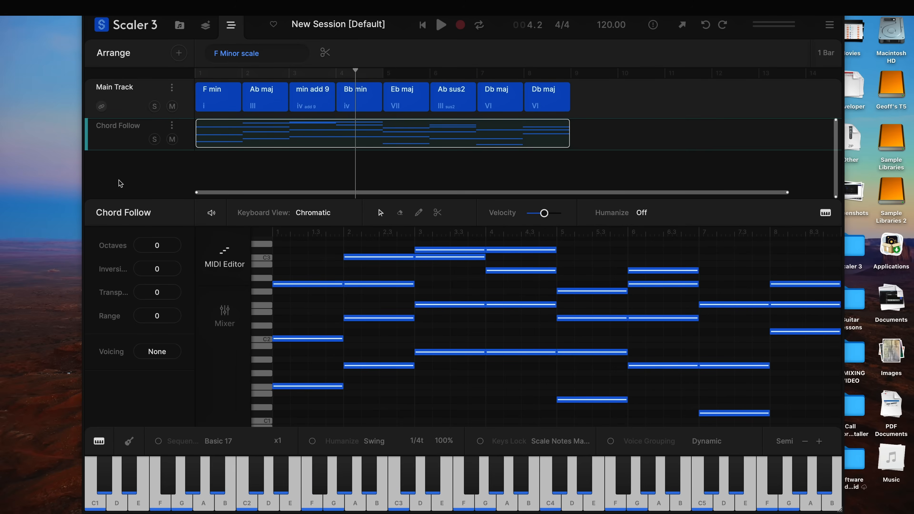
Step: Select the Main Track's opening F min chord and look over the track's settings
{"action": "left_click", "coordinate": [218, 96]}
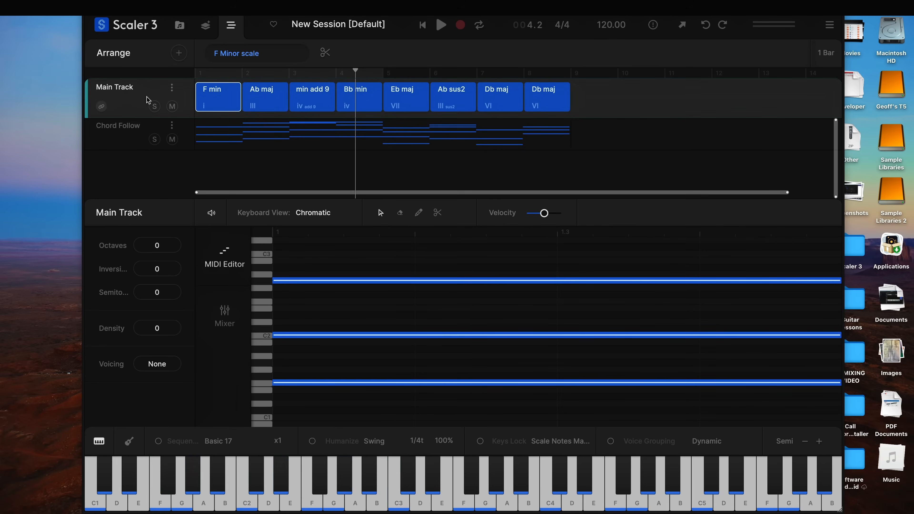
{"action": "left_click", "coordinate": [138, 132]}
{"action": "left_click", "coordinate": [139, 98]}
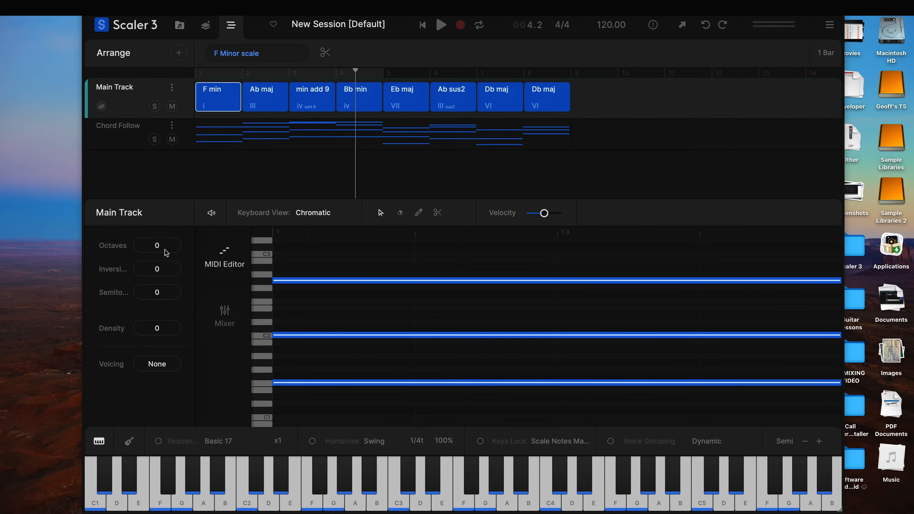
Step: Apply the Avant Garde 5 phrase from the Calm mood to the Main Track and play the arrangement
{"action": "left_click", "coordinate": [181, 27]}
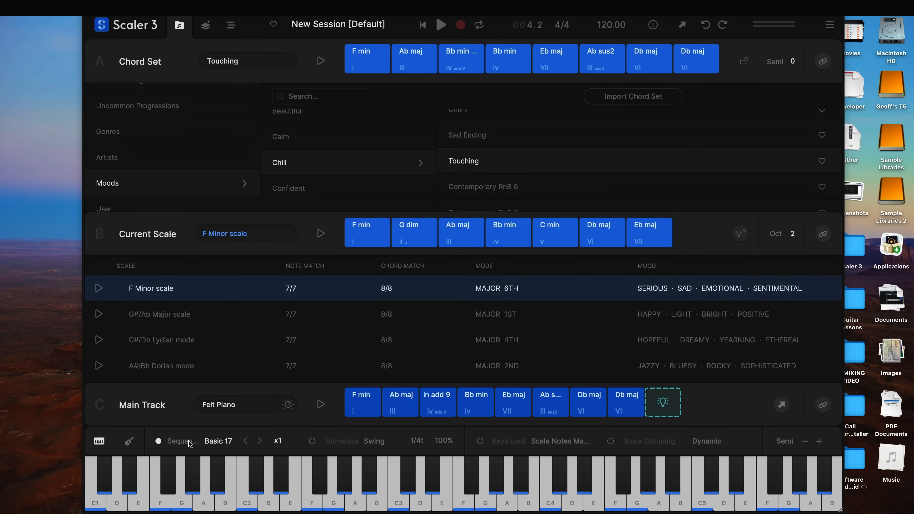
{"action": "left_click", "coordinate": [213, 444]}
{"action": "left_click", "coordinate": [315, 232]}
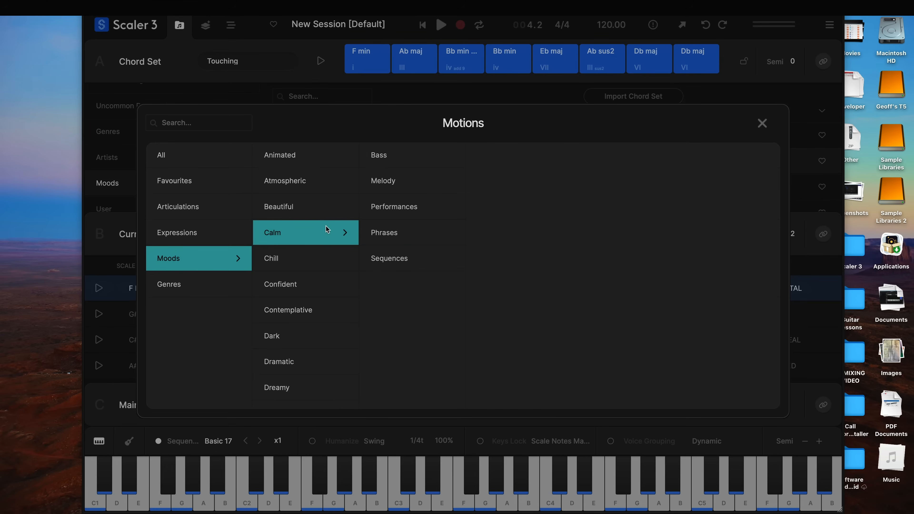
{"action": "left_click", "coordinate": [407, 235]}
{"action": "left_click", "coordinate": [501, 189]}
{"action": "left_click", "coordinate": [648, 165]}
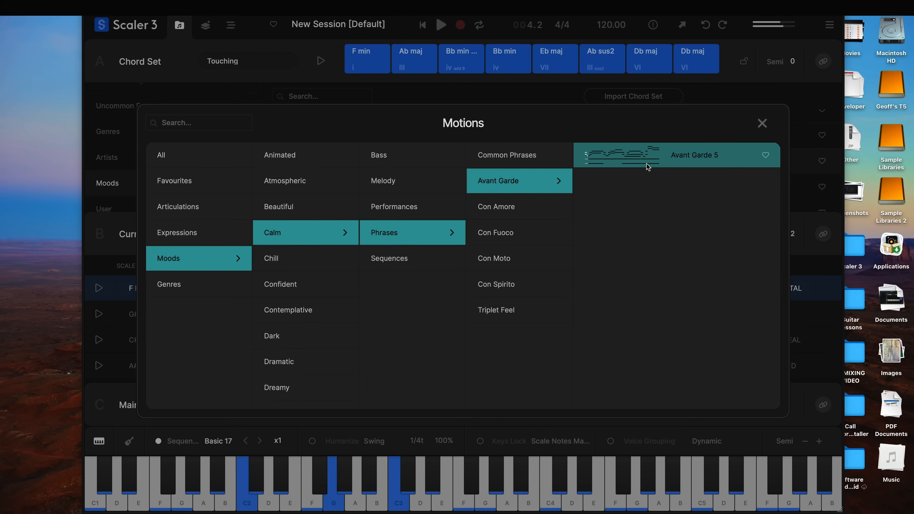
{"action": "left_click", "coordinate": [648, 167]}
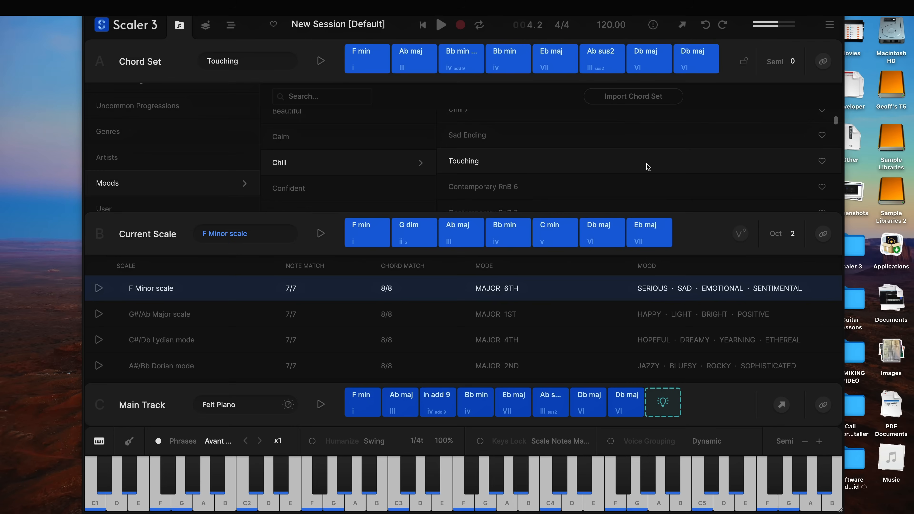
{"action": "left_click", "coordinate": [232, 28]}
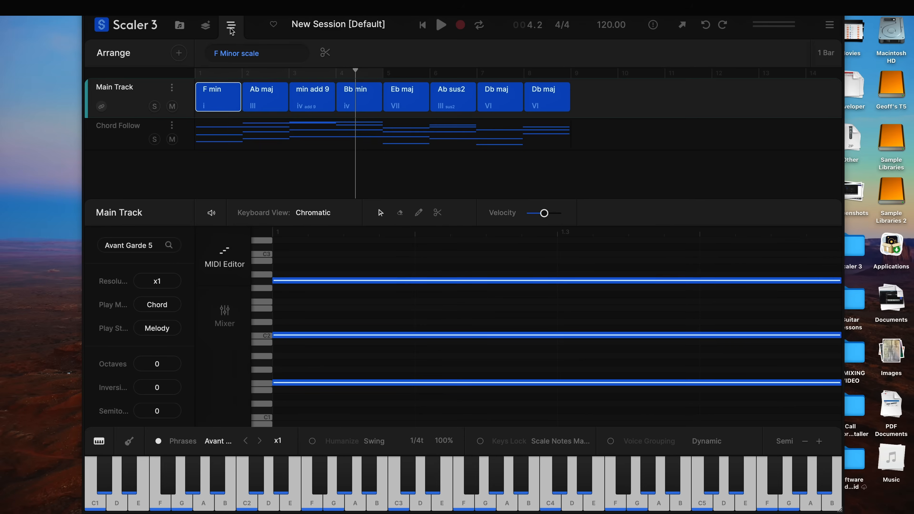
{"action": "left_click", "coordinate": [434, 27]}
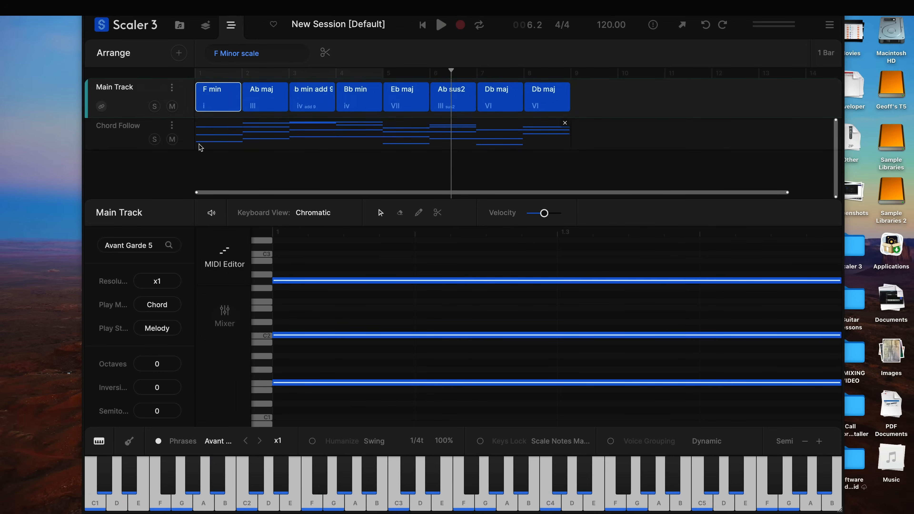
Step: Select all eight Main Track chords, set their octave shift to 1, and play back the arrangement
{"action": "left_click_drag", "start_coordinate": [608, 92], "coordinate": [175, 97]}
{"action": "scroll", "coordinate": [432, 317], "scroll_direction": "down", "scroll_amount": 5}
{"action": "scroll", "coordinate": [432, 317], "scroll_direction": "up", "scroll_amount": 6}
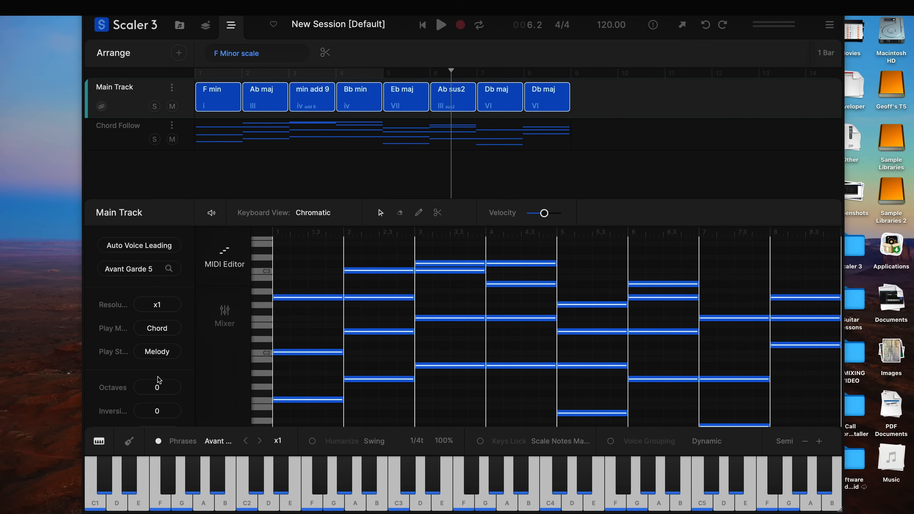
{"action": "left_click_drag", "start_coordinate": [159, 380], "coordinate": [159, 370]}
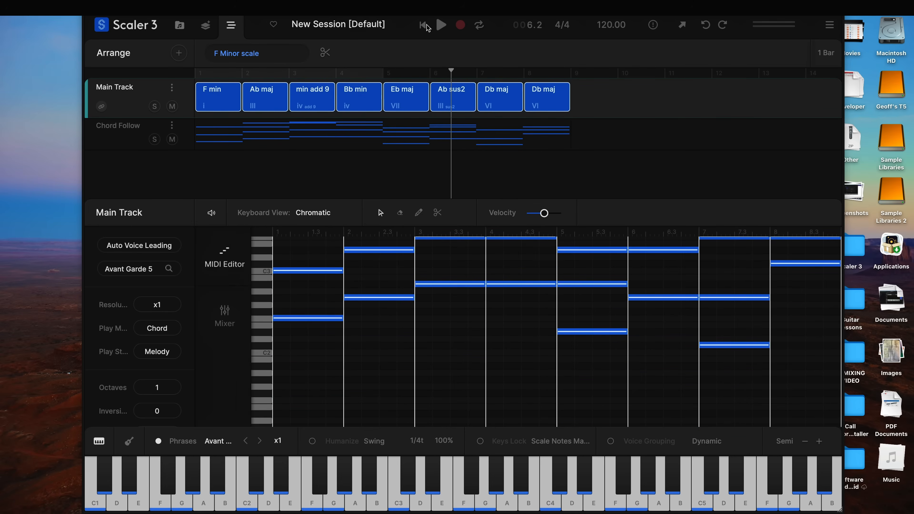
{"action": "left_click", "coordinate": [441, 25]}
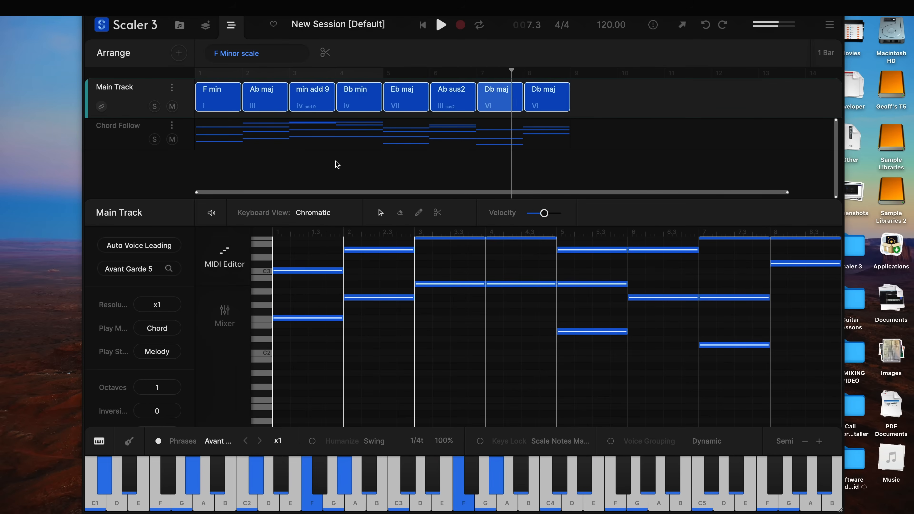
{"action": "key", "text": "space"}
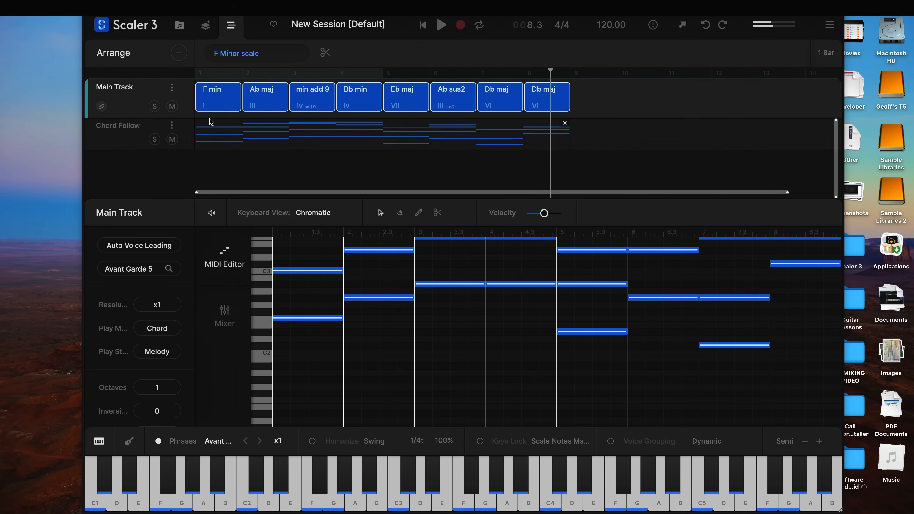
Step: Browse the Common Bass expressions and add the Straight 2 motion as a new Bass track
{"action": "left_click", "coordinate": [180, 54]}
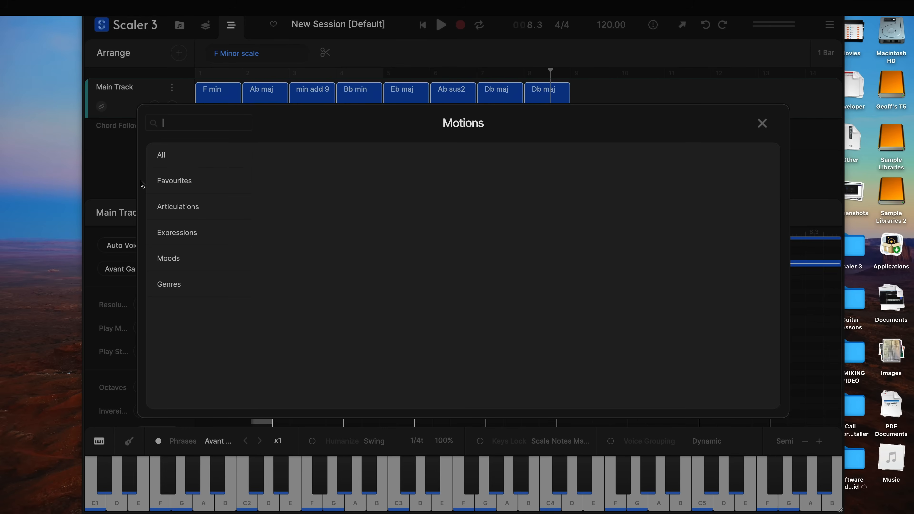
{"action": "left_click", "coordinate": [177, 241]}
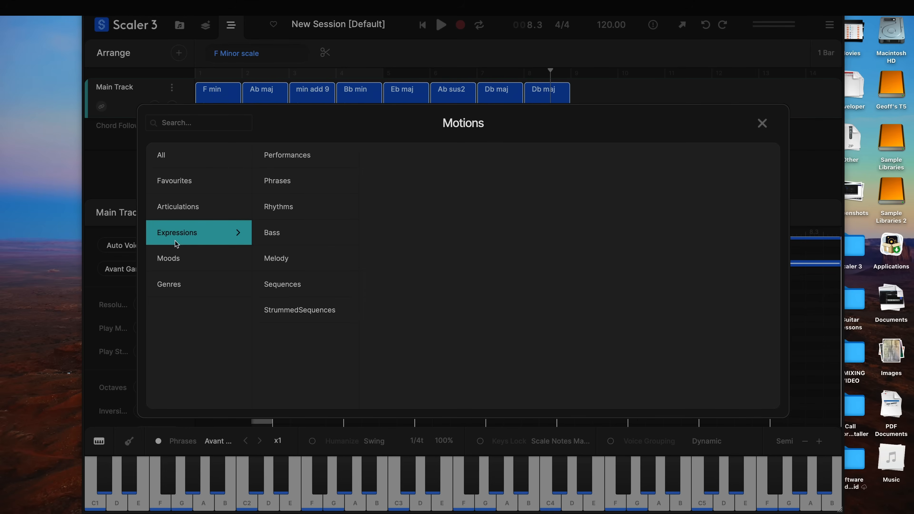
{"action": "left_click", "coordinate": [290, 234]}
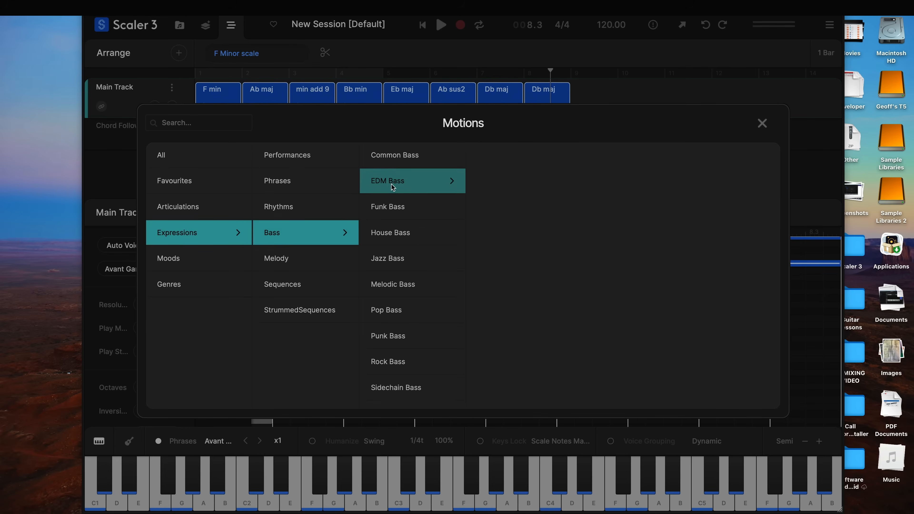
{"action": "left_click", "coordinate": [399, 158]}
{"action": "left_click", "coordinate": [520, 165]}
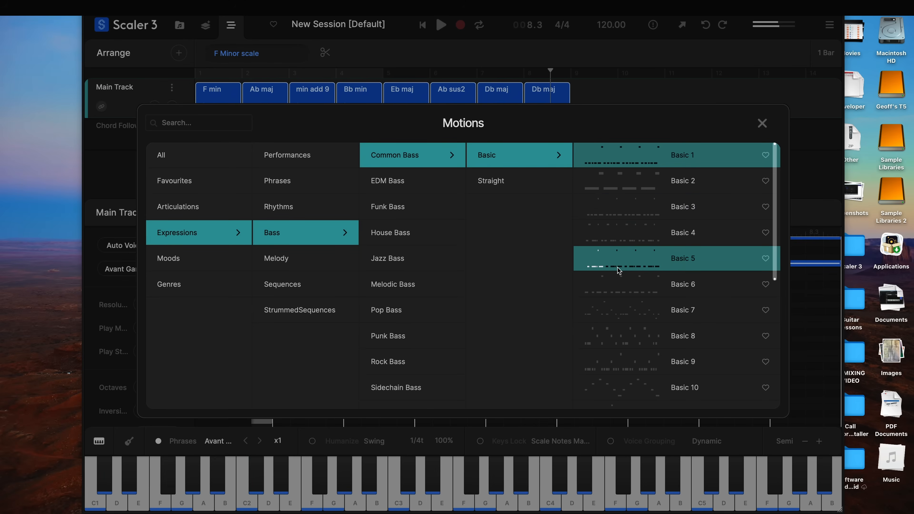
{"action": "scroll", "coordinate": [618, 274], "scroll_direction": "down", "scroll_amount": 5}
{"action": "scroll", "coordinate": [619, 280], "scroll_direction": "up", "scroll_amount": 5}
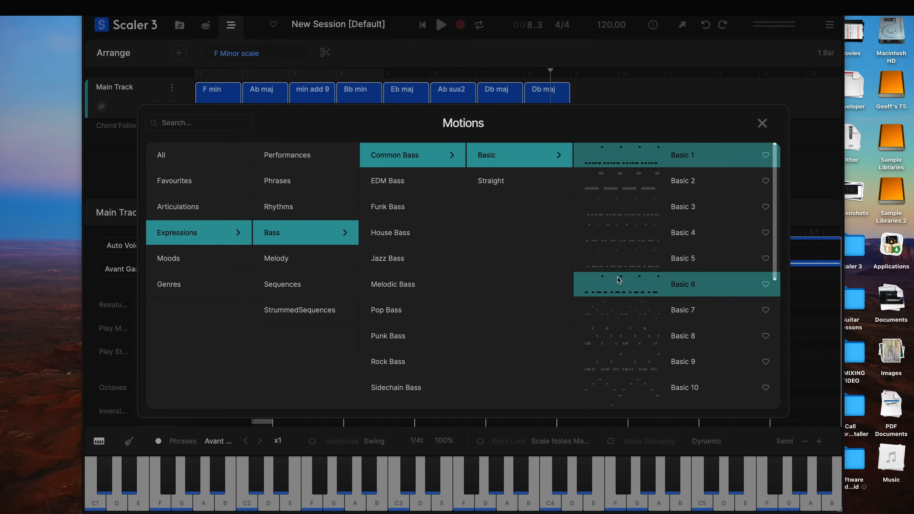
{"action": "left_click", "coordinate": [535, 184]}
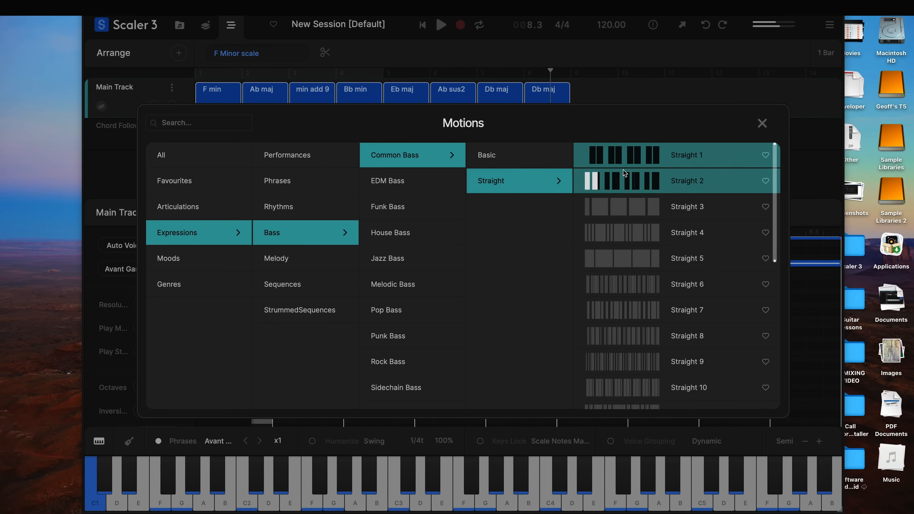
{"action": "left_click", "coordinate": [625, 182]}
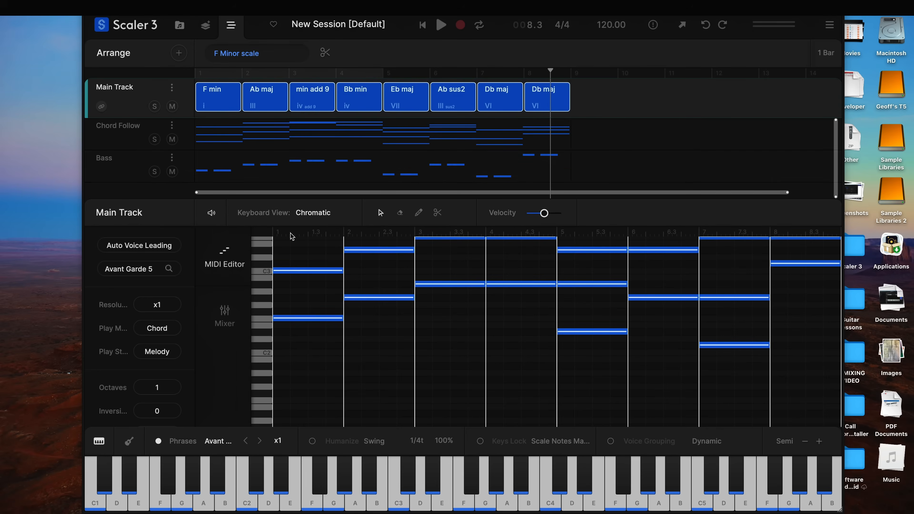
Step: Inspect the Bass track's Straight 2 clip and open the Mixer to view the channels
{"action": "left_click", "coordinate": [134, 173]}
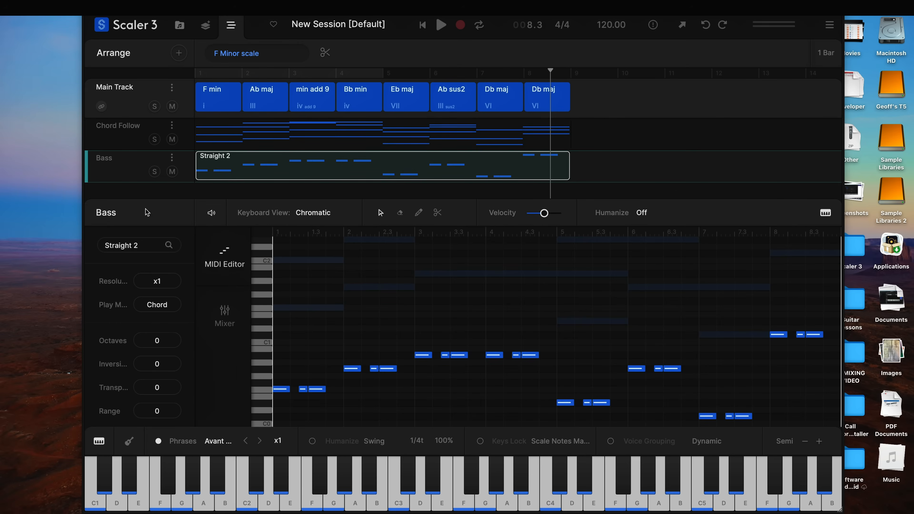
{"action": "left_click", "coordinate": [192, 185]}
{"action": "left_click", "coordinate": [232, 321]}
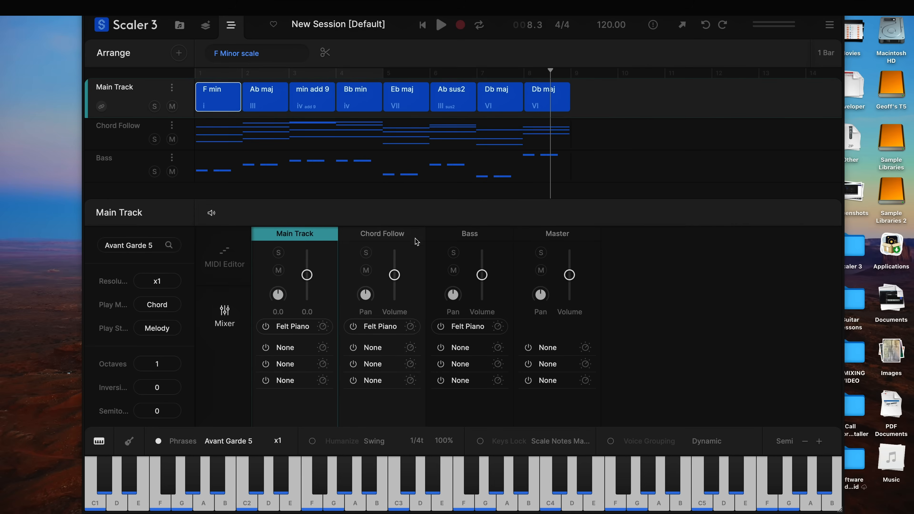
Step: Browse the internal sounds and assign the Bass Guitar sound from the Bass category to the Bass track
{"action": "left_click", "coordinate": [467, 326]}
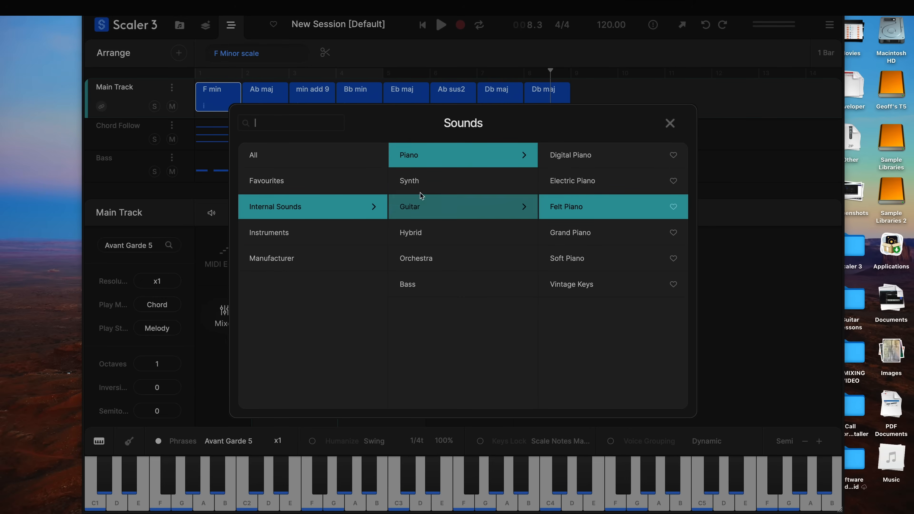
{"action": "left_click", "coordinate": [415, 213]}
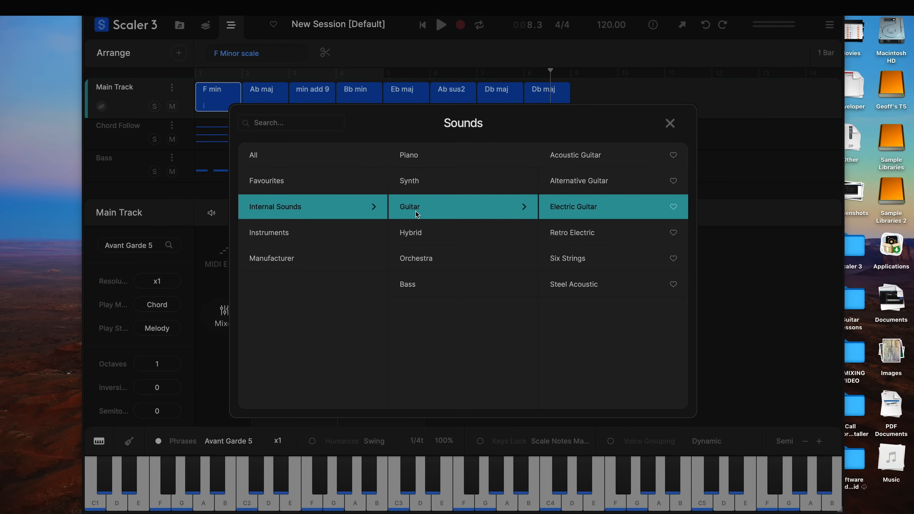
{"action": "left_click", "coordinate": [317, 232]}
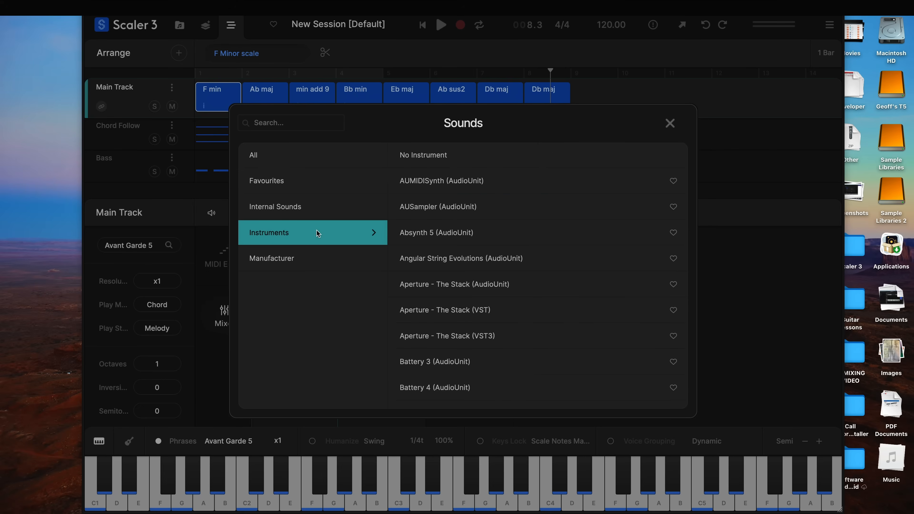
{"action": "left_click", "coordinate": [338, 208]}
{"action": "left_click", "coordinate": [406, 291]}
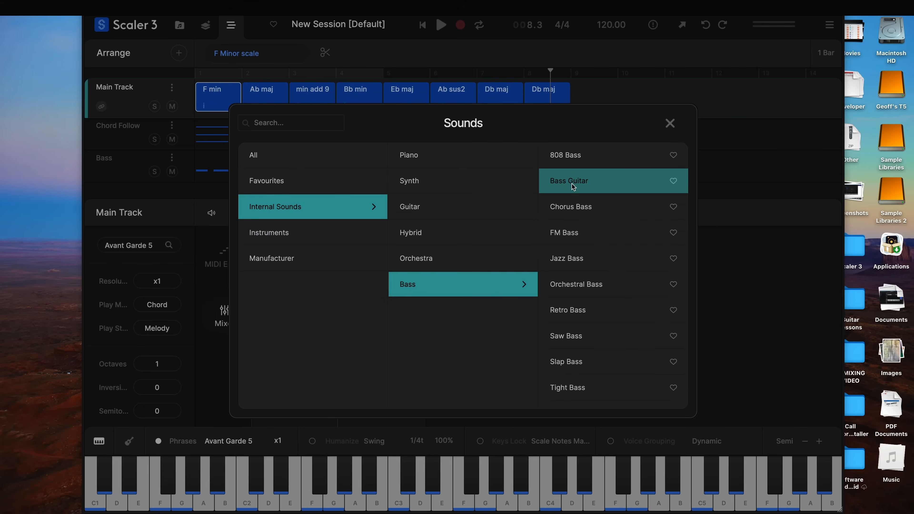
{"action": "left_click", "coordinate": [577, 187]}
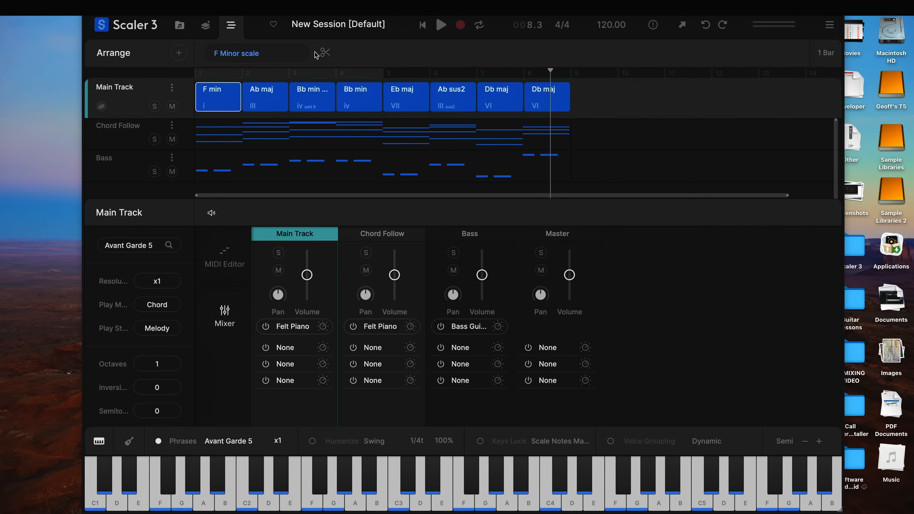
Step: Play the arrangement and set the Bass track's octave shift to 1
{"action": "left_click", "coordinate": [441, 24]}
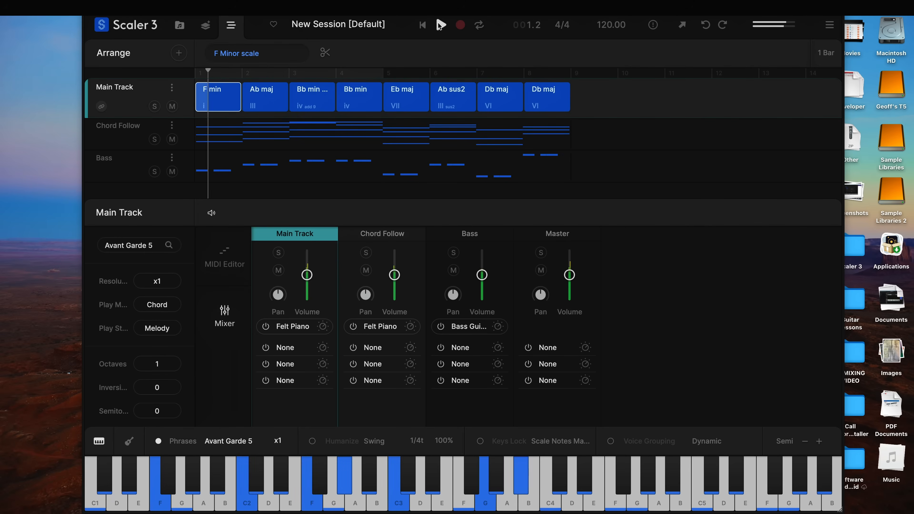
{"action": "left_click", "coordinate": [107, 178]}
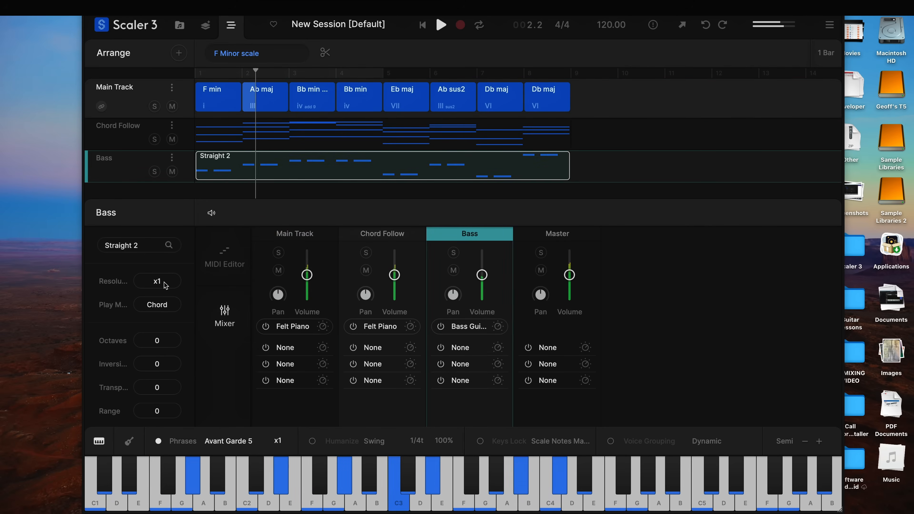
{"action": "left_click_drag", "start_coordinate": [158, 342], "coordinate": [157, 320]}
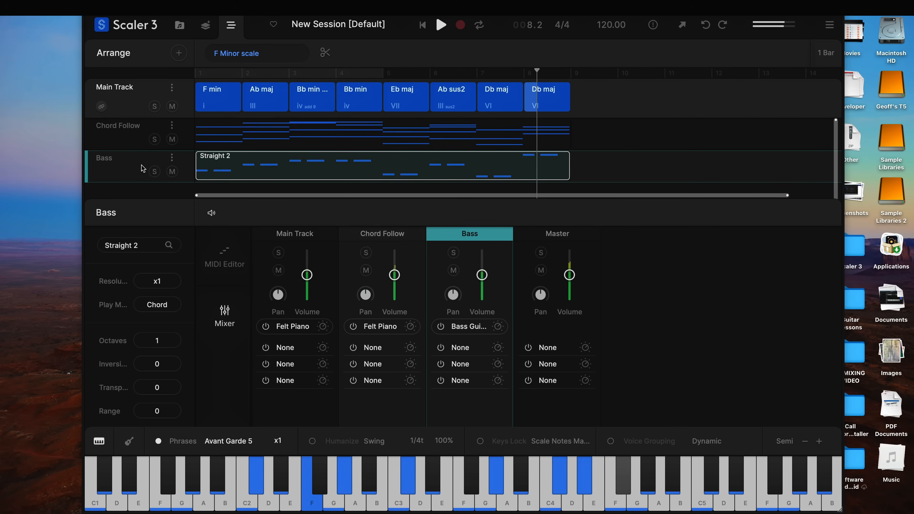
Step: Browse the Phrases expressions and add the Colossale motion from Con Moto as a new Phrases track
{"action": "left_click", "coordinate": [179, 54]}
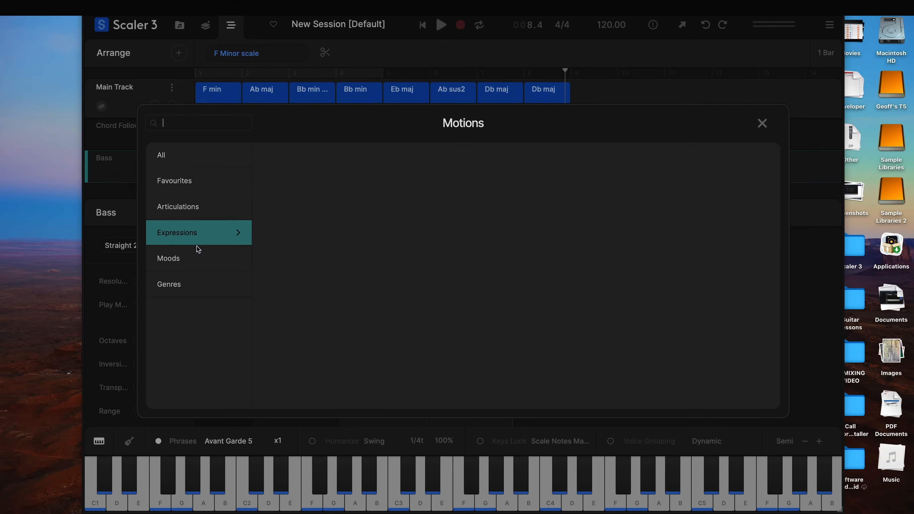
{"action": "left_click", "coordinate": [200, 183]}
{"action": "left_click", "coordinate": [180, 242]}
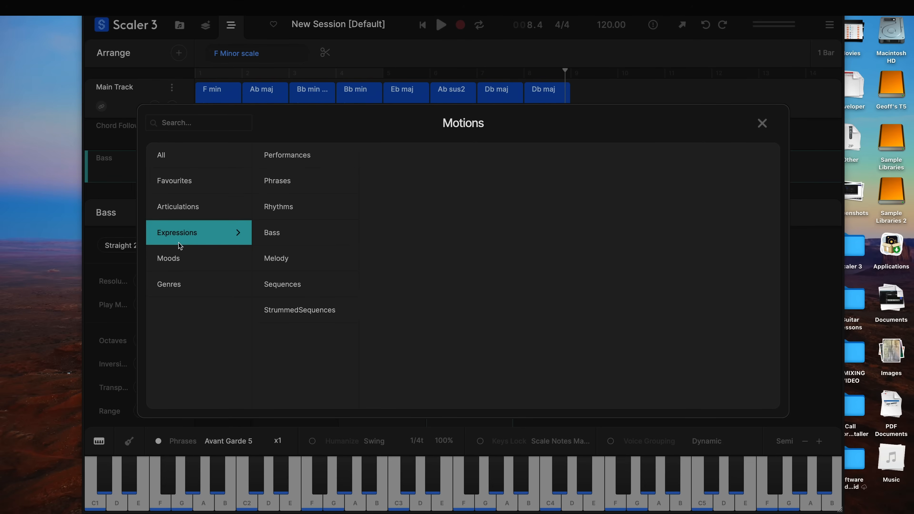
{"action": "left_click", "coordinate": [289, 206]}
{"action": "left_click", "coordinate": [282, 180]}
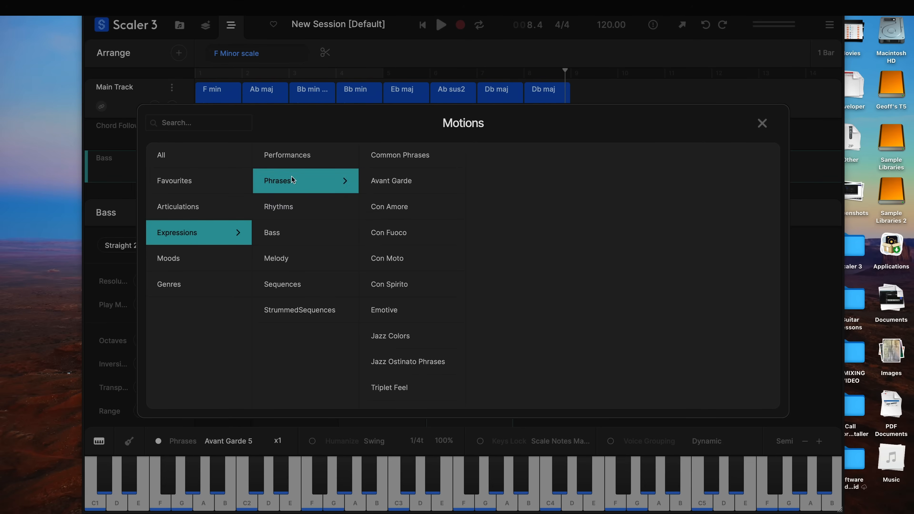
{"action": "left_click", "coordinate": [423, 176]}
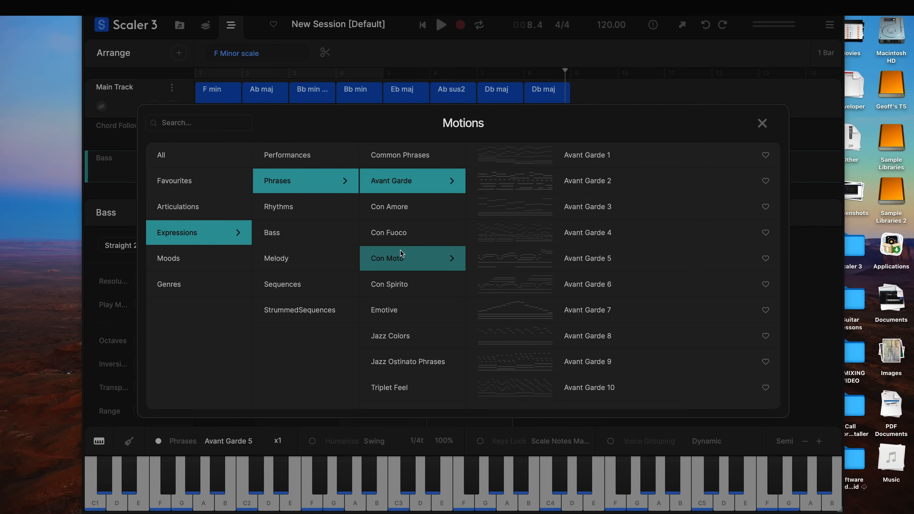
{"action": "left_click", "coordinate": [439, 259]}
{"action": "left_click", "coordinate": [483, 218]}
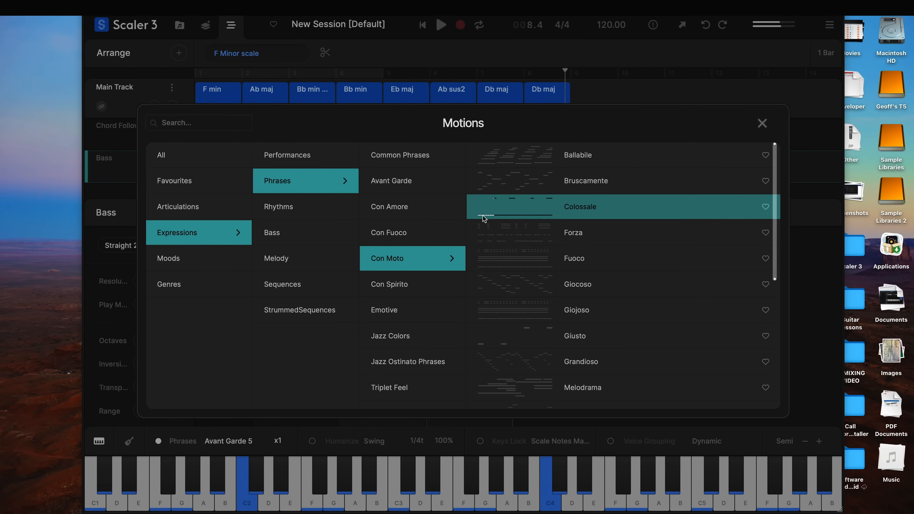
{"action": "key", "text": "Escape"}
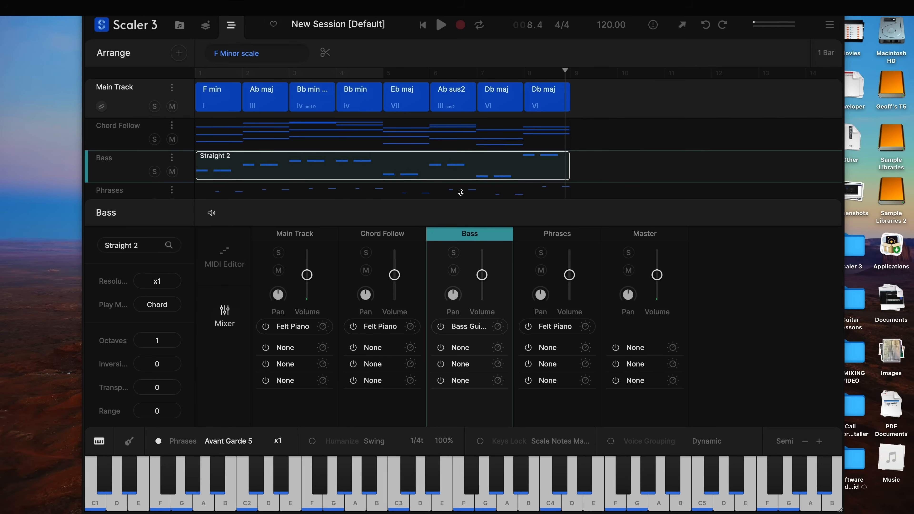
Step: Select the Phrases track and assign it the internal Orchestra sound Choir
{"action": "scroll", "coordinate": [151, 197], "scroll_direction": "down", "scroll_amount": 1}
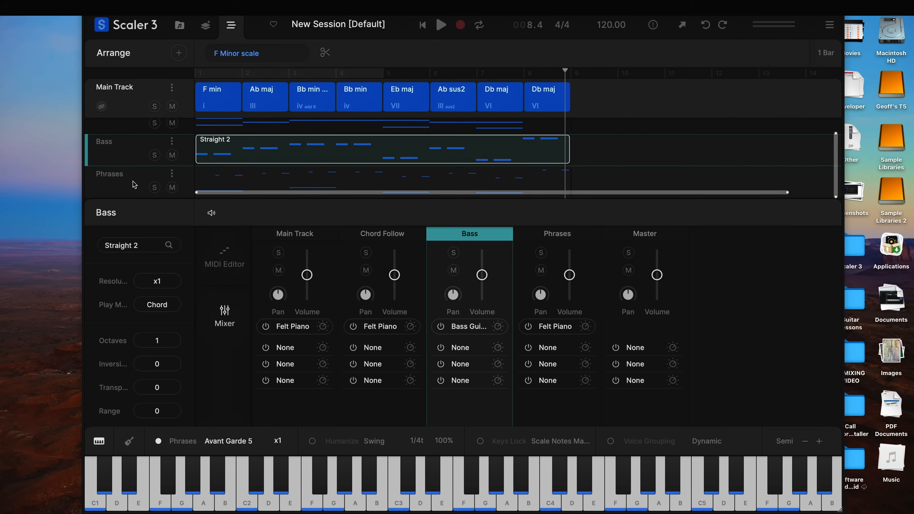
{"action": "left_click", "coordinate": [133, 183]}
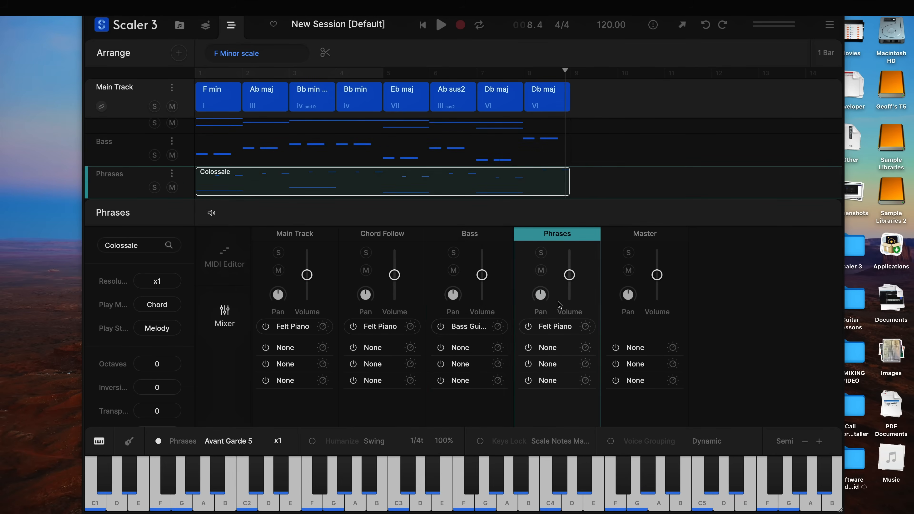
{"action": "left_click", "coordinate": [554, 327]}
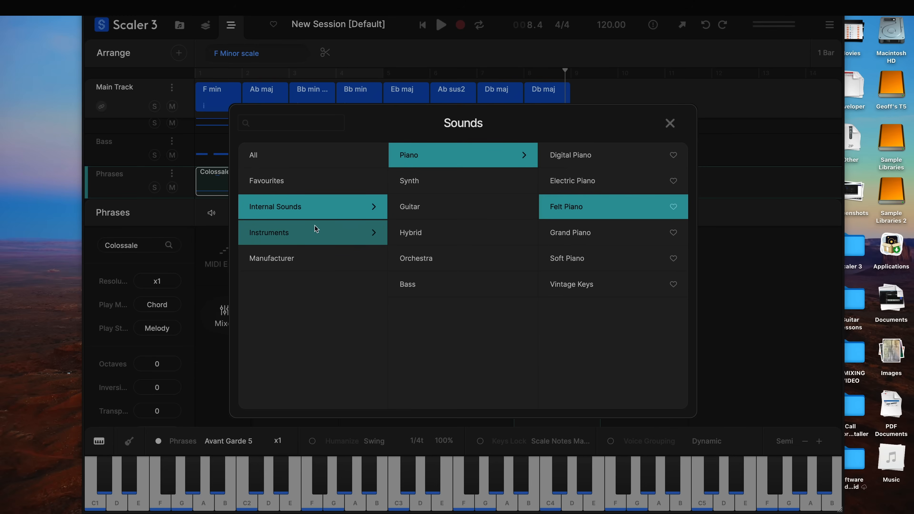
{"action": "left_click", "coordinate": [318, 227]}
{"action": "left_click", "coordinate": [301, 205]}
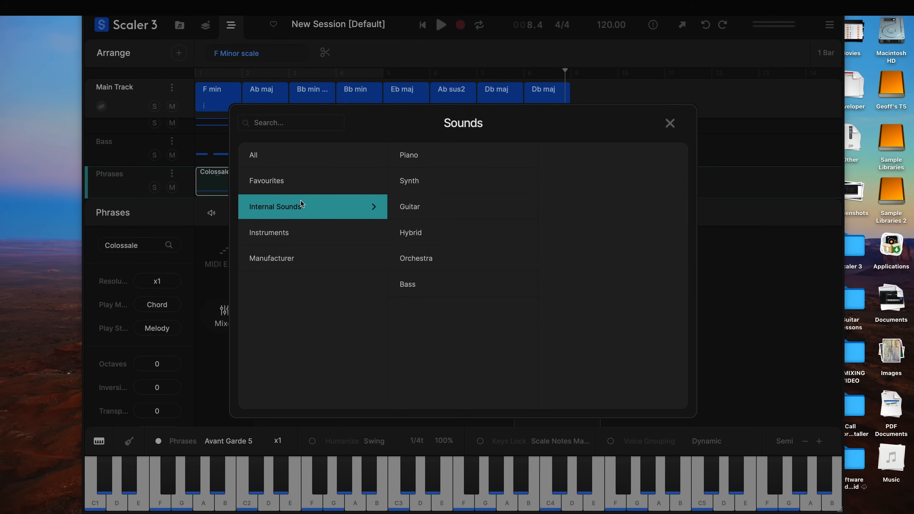
{"action": "left_click", "coordinate": [440, 256]}
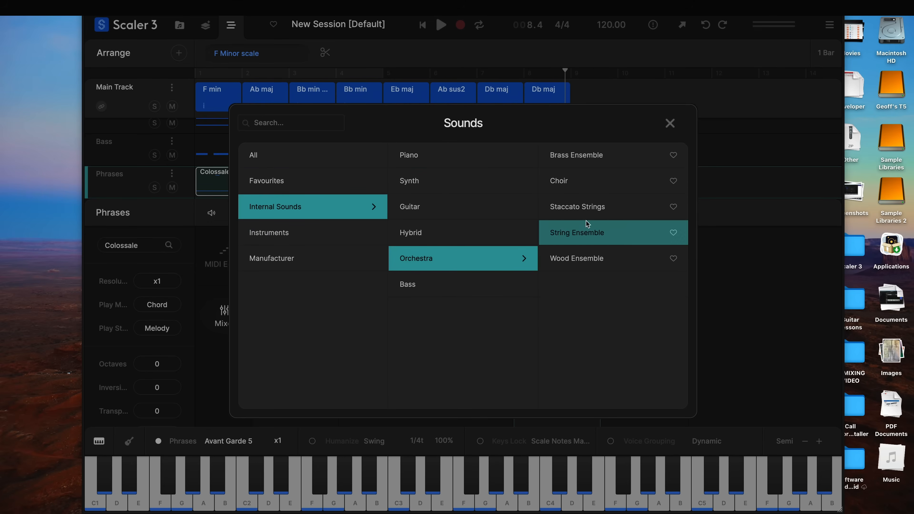
{"action": "left_click", "coordinate": [598, 178]}
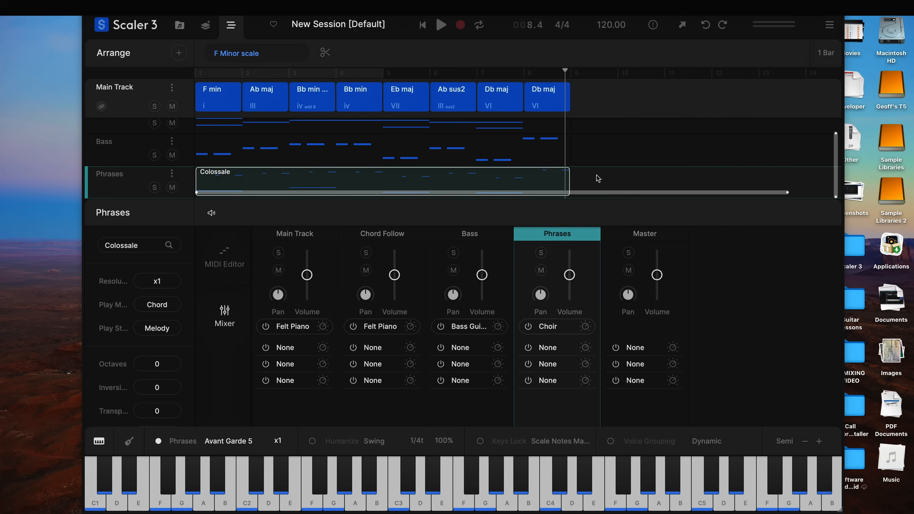
Step: Play back the arrangement and lower the Bass track's volume slightly in the mixer
{"action": "left_click", "coordinate": [441, 25]}
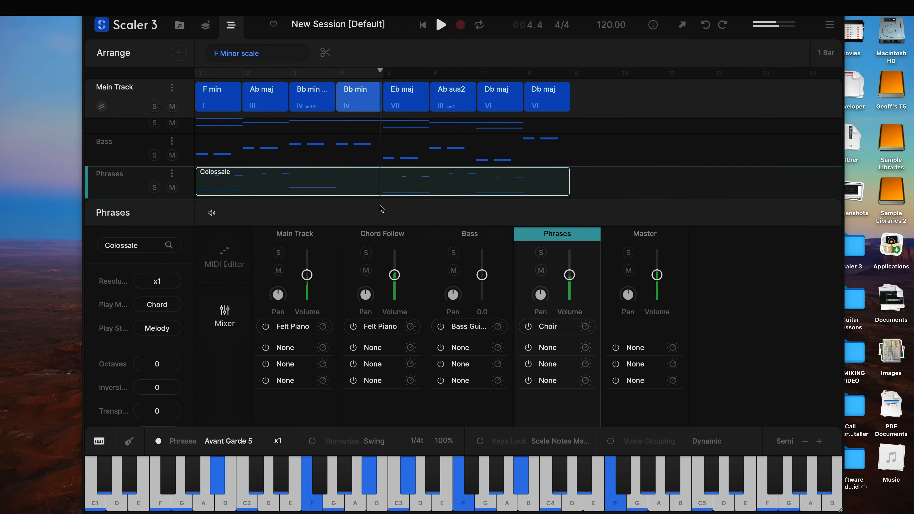
{"action": "left_click", "coordinate": [123, 153]}
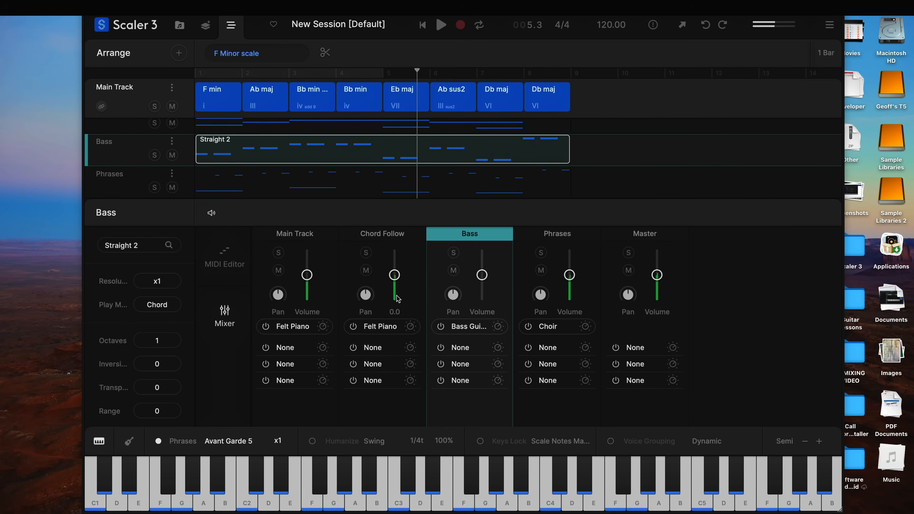
{"action": "left_click_drag", "start_coordinate": [483, 280], "coordinate": [483, 281]}
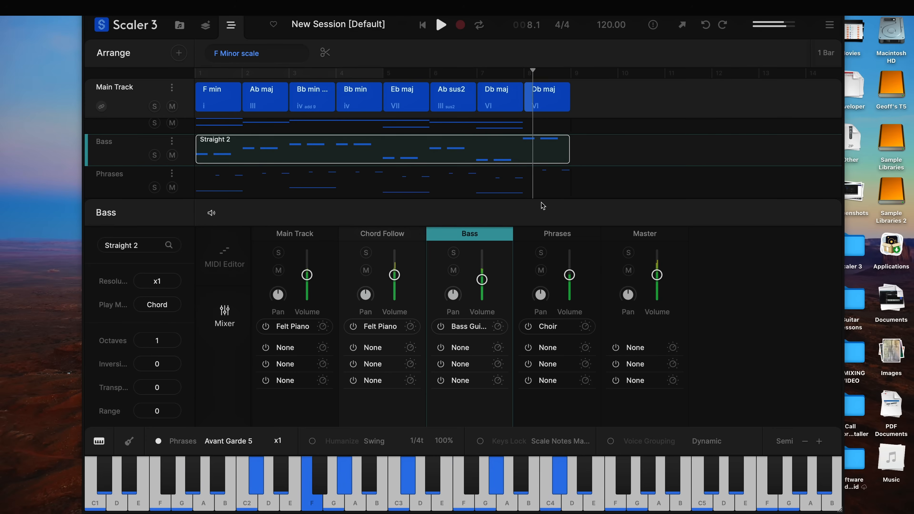
{"action": "key", "text": "space"}
Step: Search the effects for "reverb" and insert UADx Pure Plate Reverb (AudioUnit) in the Phrases track's first effect slot
{"action": "left_click", "coordinate": [316, 177]}
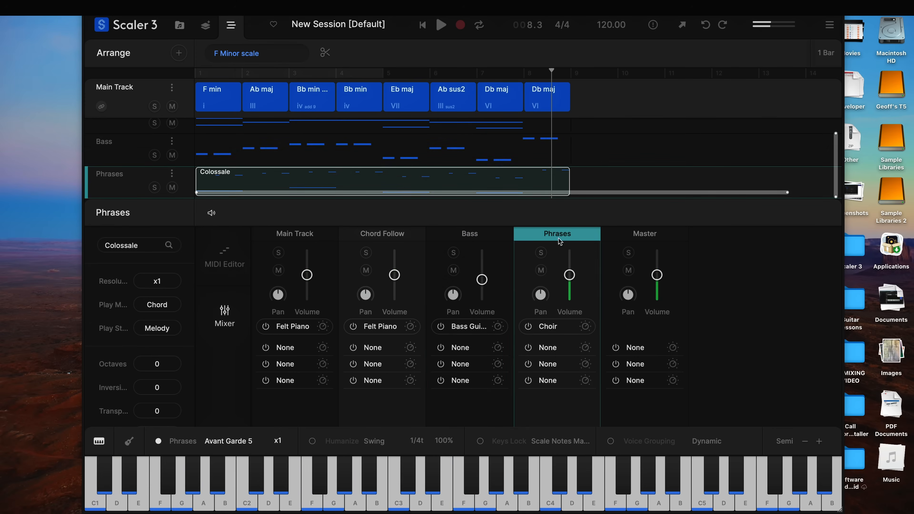
{"action": "left_click", "coordinate": [548, 347]}
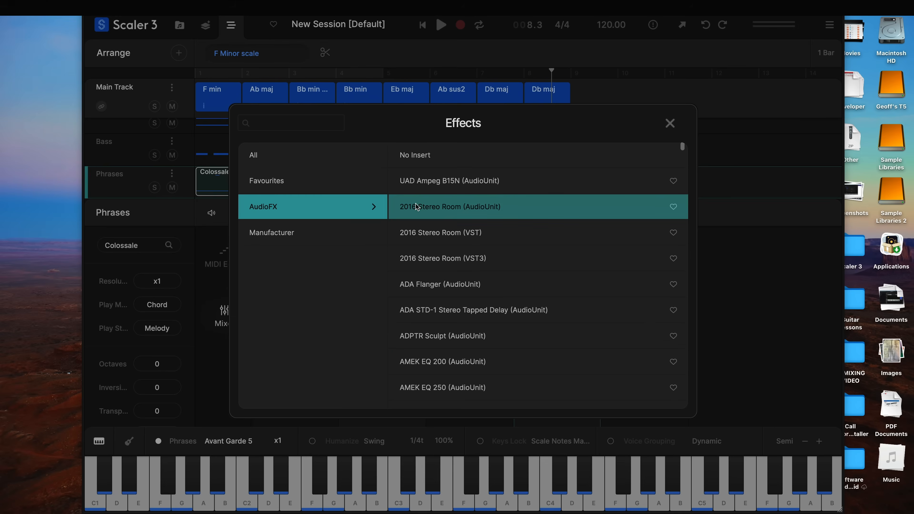
{"action": "type", "text": "reverb"}
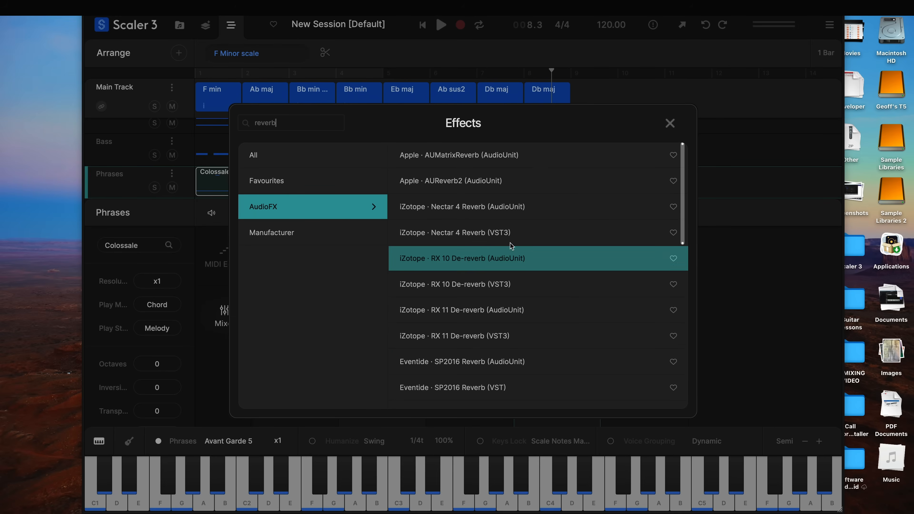
{"action": "scroll", "coordinate": [511, 240], "scroll_direction": "down", "scroll_amount": 8}
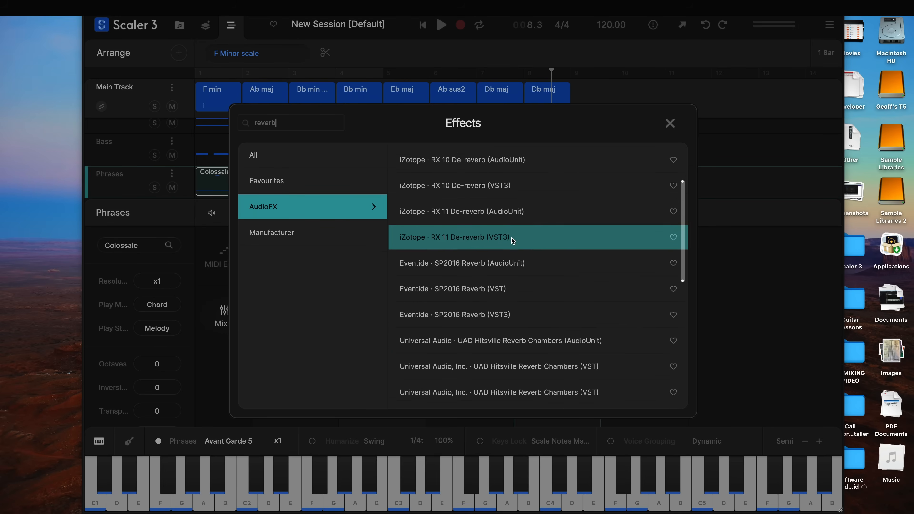
{"action": "scroll", "coordinate": [513, 241], "scroll_direction": "down", "scroll_amount": 3}
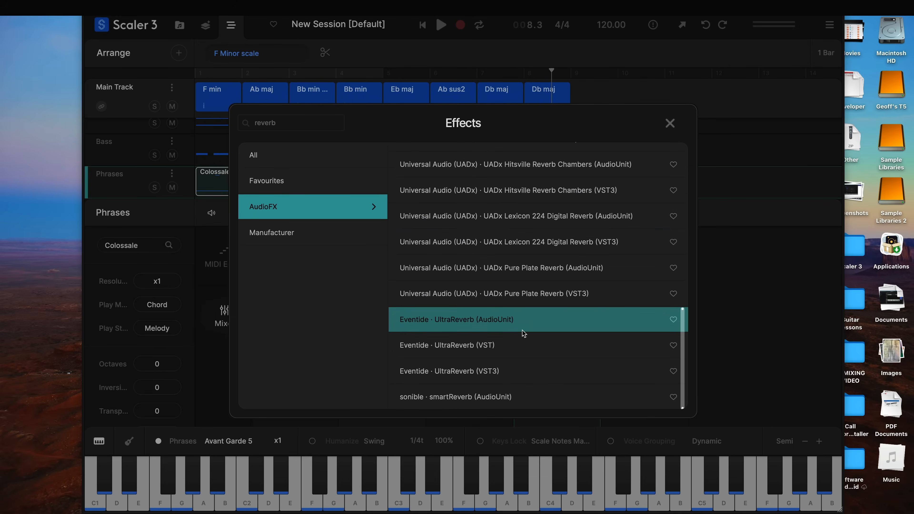
{"action": "scroll", "coordinate": [521, 313], "scroll_direction": "up", "scroll_amount": 1}
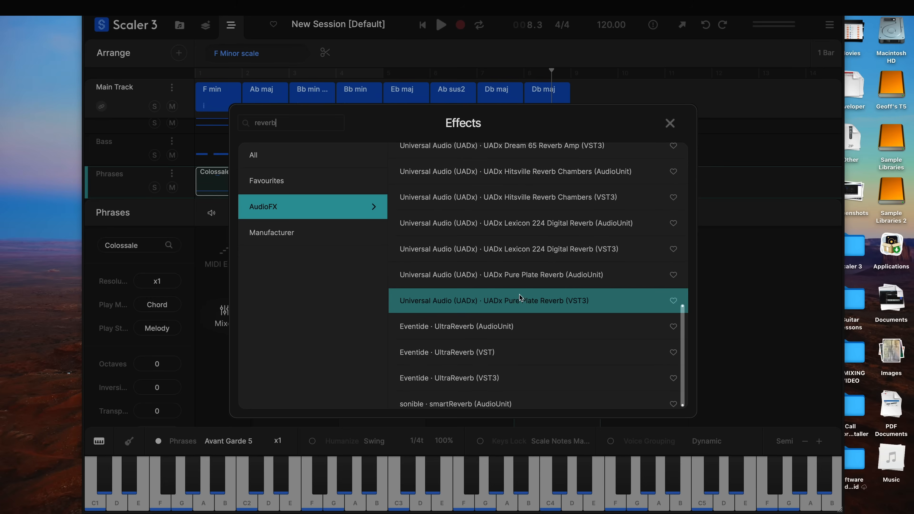
{"action": "left_click", "coordinate": [522, 275]}
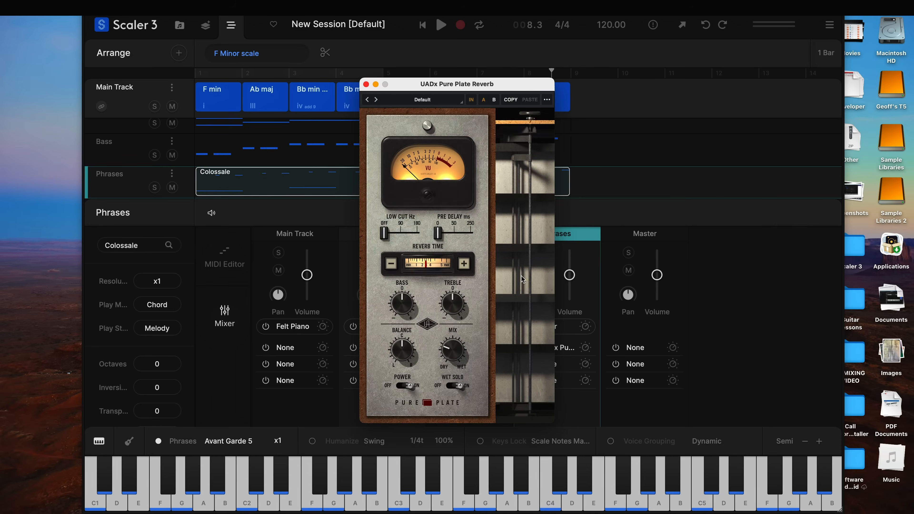
Step: Play the arrangement from the start, raise the plate reverb's Mix past halfway toward wet, and close the plugin window
{"action": "left_click", "coordinate": [423, 26]}
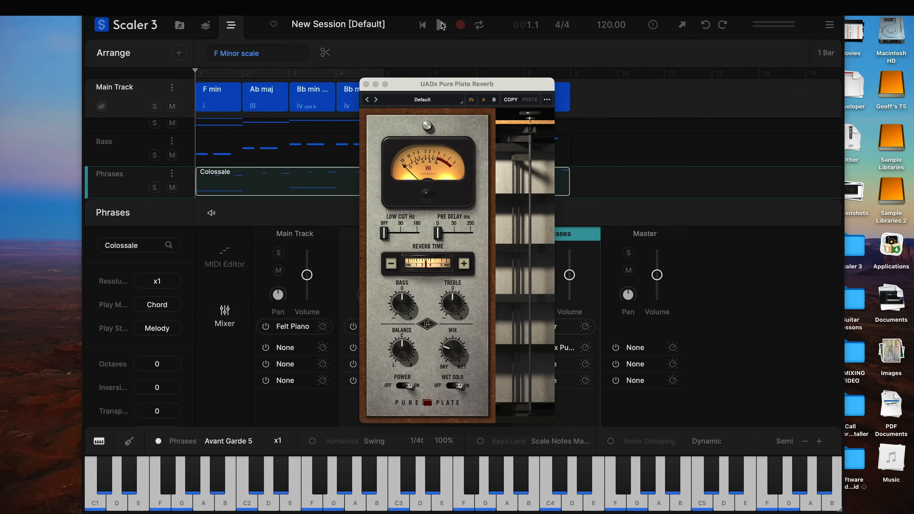
{"action": "left_click", "coordinate": [442, 25]}
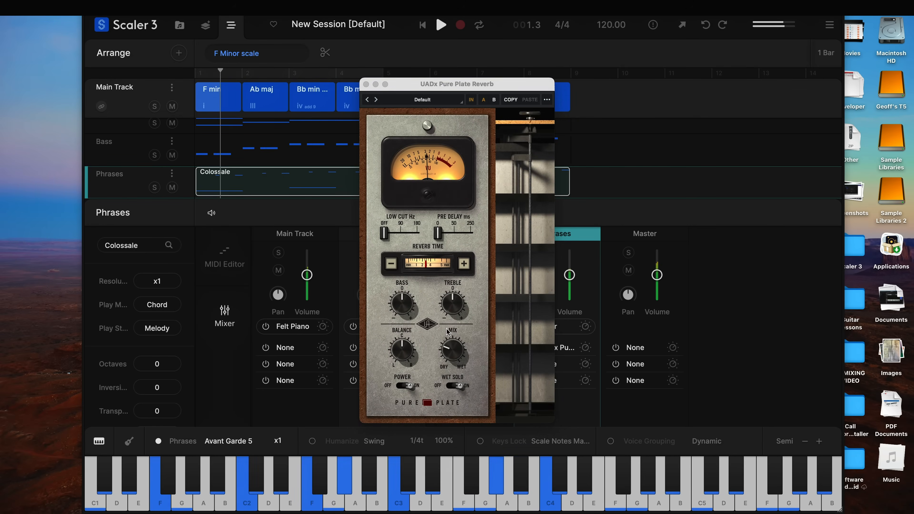
{"action": "left_click", "coordinate": [452, 356]}
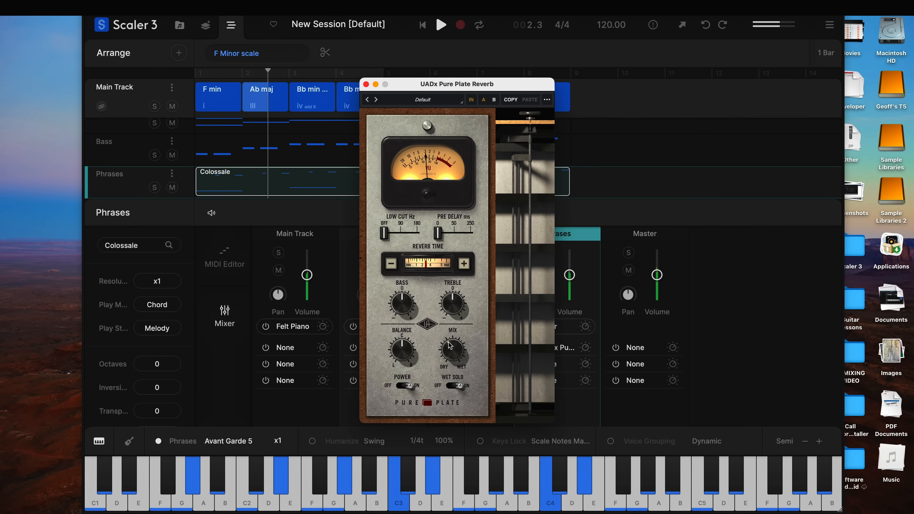
{"action": "left_click_drag", "start_coordinate": [450, 344], "coordinate": [452, 324]}
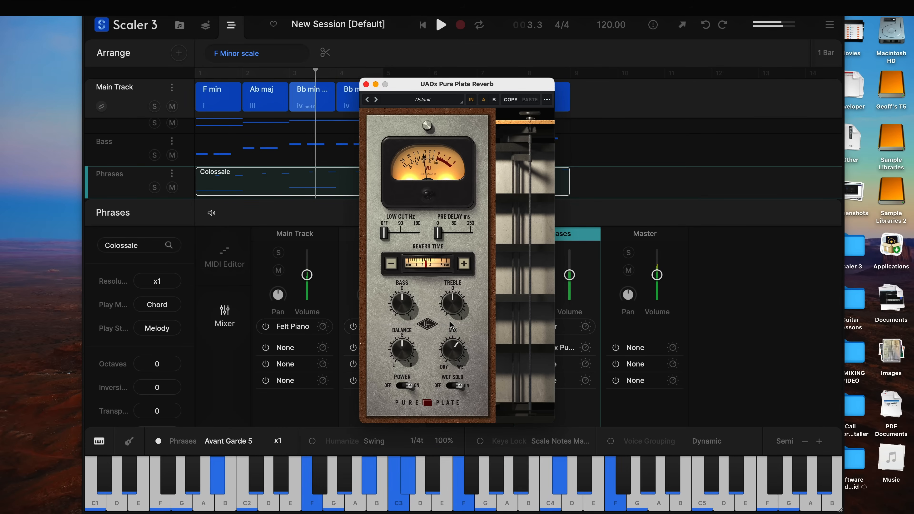
{"action": "left_click", "coordinate": [366, 84]}
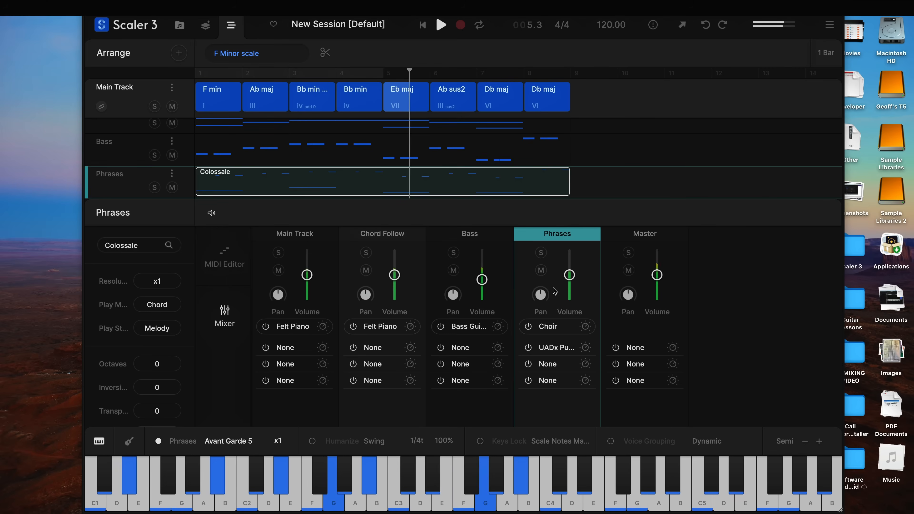
{"action": "mouse_move", "coordinate": [569, 275]}
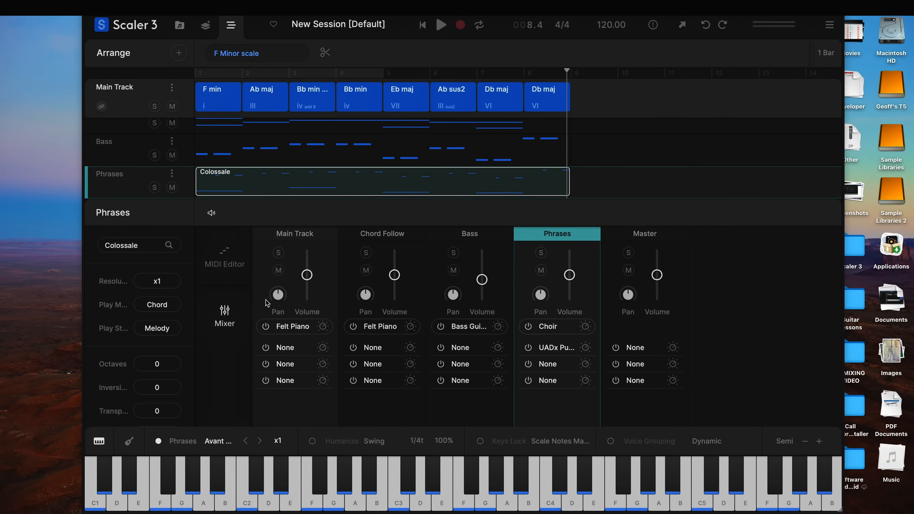
Step: Review the chord set and scale browser and the Explore and Colors pages, and return to the arrangement
{"action": "left_click", "coordinate": [180, 26]}
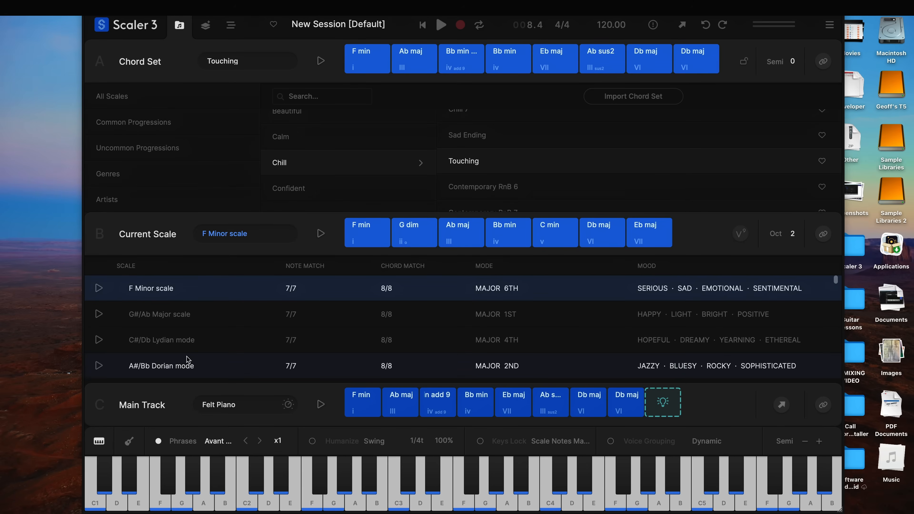
{"action": "left_click", "coordinate": [206, 25]}
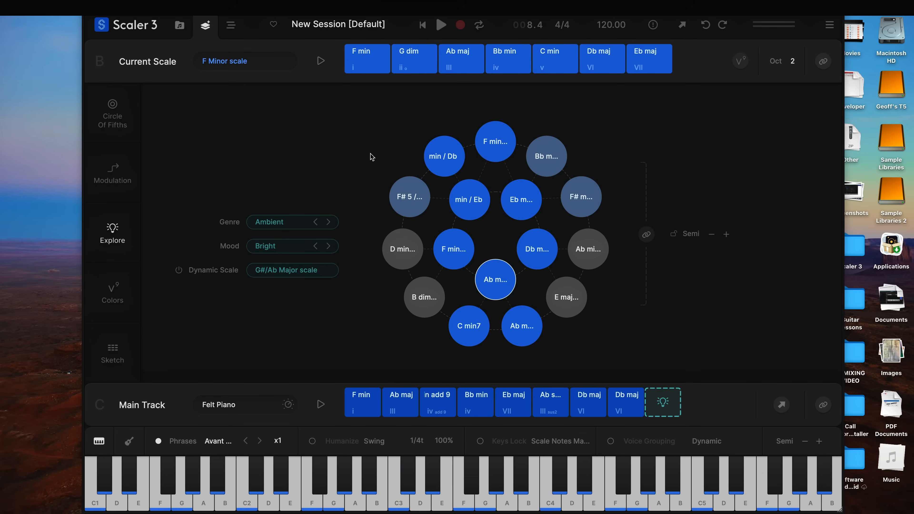
{"action": "left_click", "coordinate": [117, 290]}
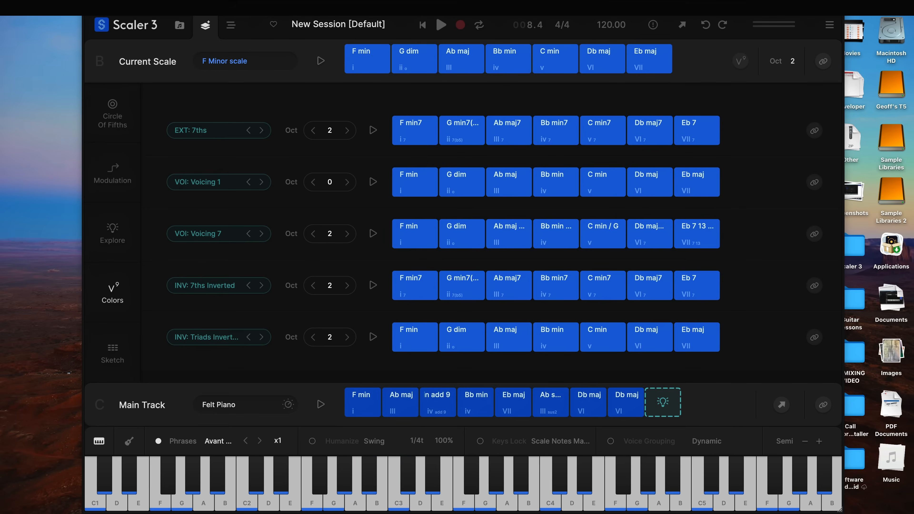
{"action": "left_click", "coordinate": [230, 25]}
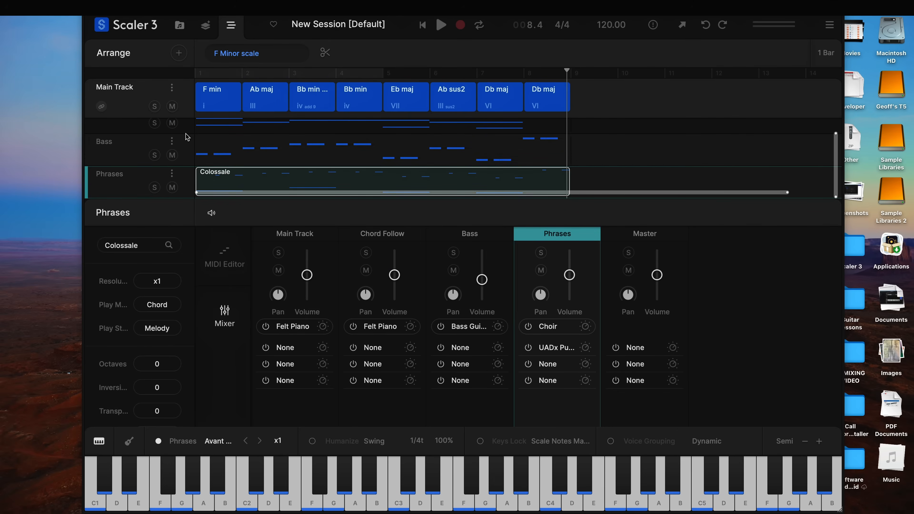